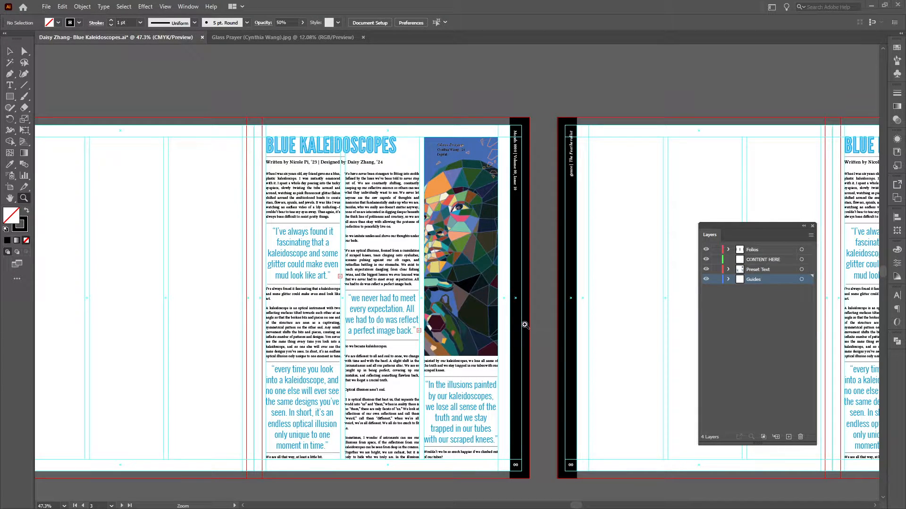
# Lock the Guides layer.
pyautogui.moveTo(619, 307); pyautogui.dragTo(555, 303)
pyautogui.moveTo(555, 303); pyautogui.dragTo(334, 286)
pyautogui.click(738, 280)
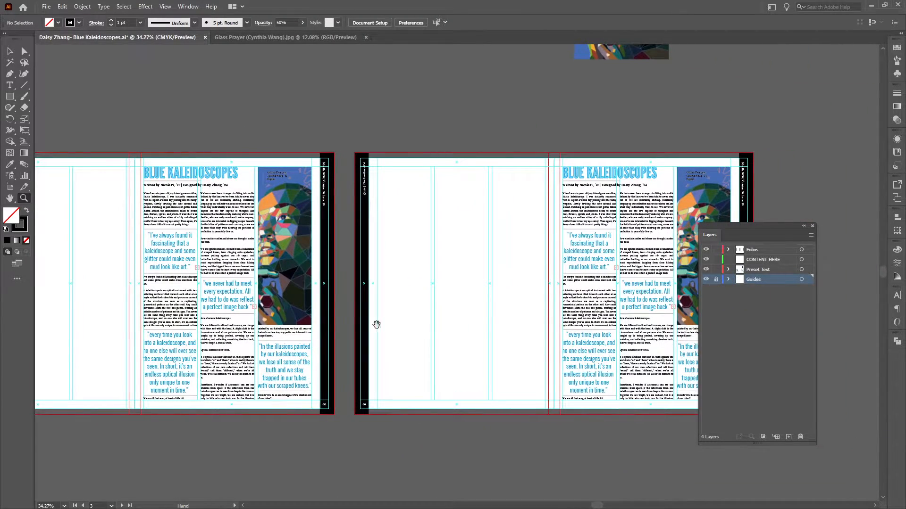
pyautogui.scroll(2, 376, 324)
pyautogui.press('v')
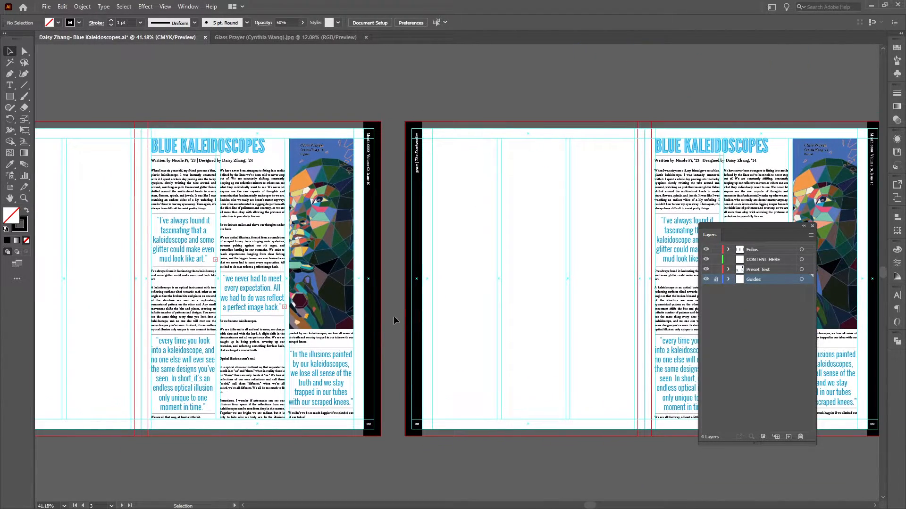
# Examine how the body text columns of the existing Blue Kaleidoscopes article are built and linked around the pull quotes.
pyautogui.click(209, 324)
pyautogui.keyDown('shift'); pyautogui.click(257, 347); pyautogui.keyUp('shift')
pyautogui.keyDown('shift'); pyautogui.click(314, 341); pyautogui.keyUp('shift')
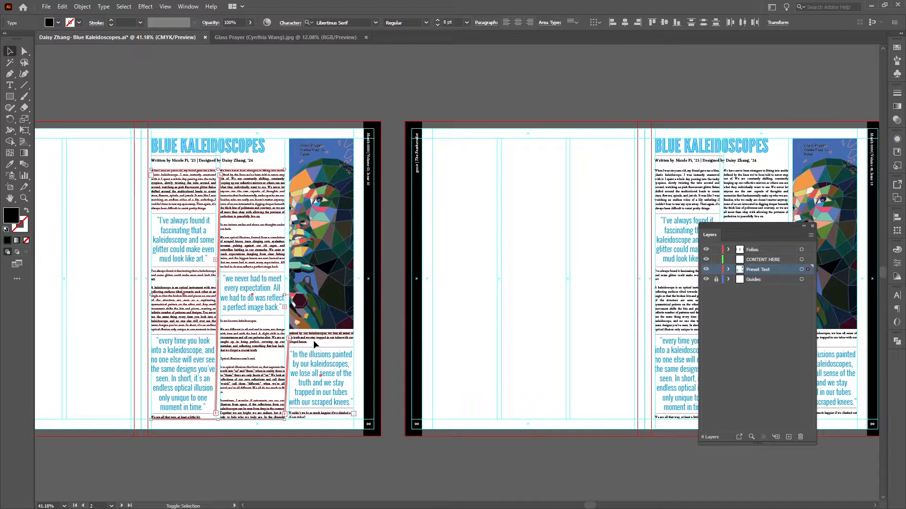
pyautogui.click(382, 331)
pyautogui.scroll(1, 381, 340)
pyautogui.moveTo(380, 355); pyautogui.dragTo(363, 329)
pyautogui.hotkey('ctrl', 'z')
pyautogui.click(392, 352)
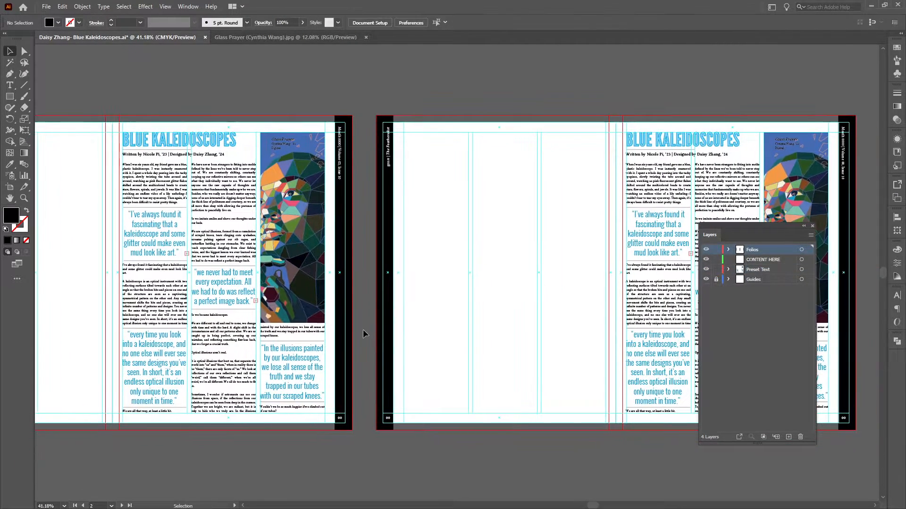
pyautogui.click(175, 314)
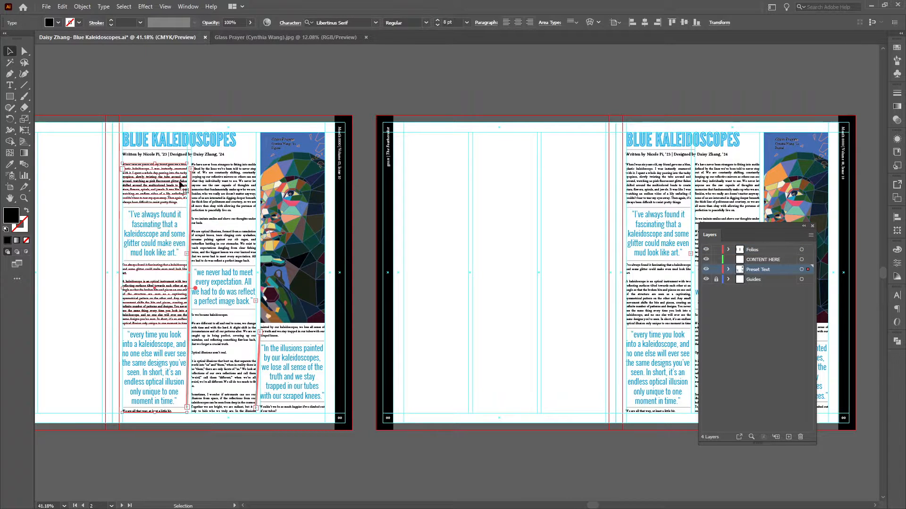
pyautogui.click(353, 198)
pyautogui.click(147, 190)
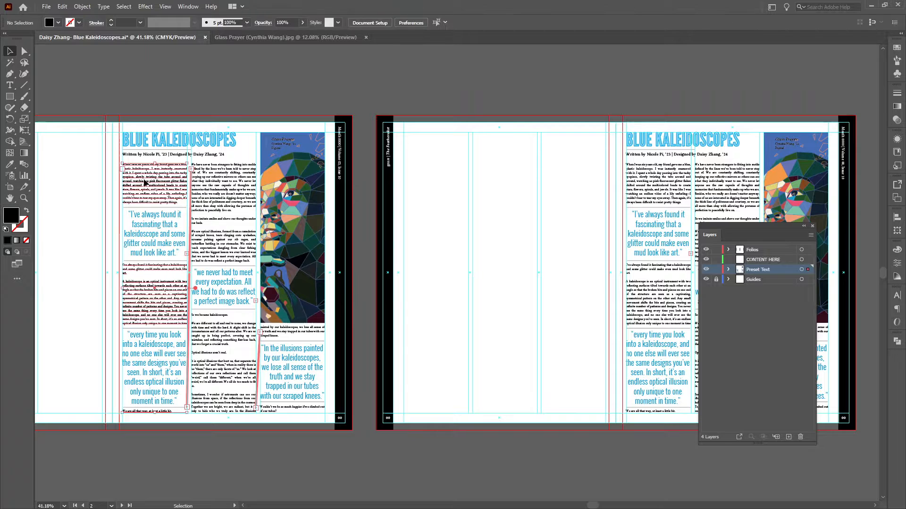
pyautogui.click(450, 216)
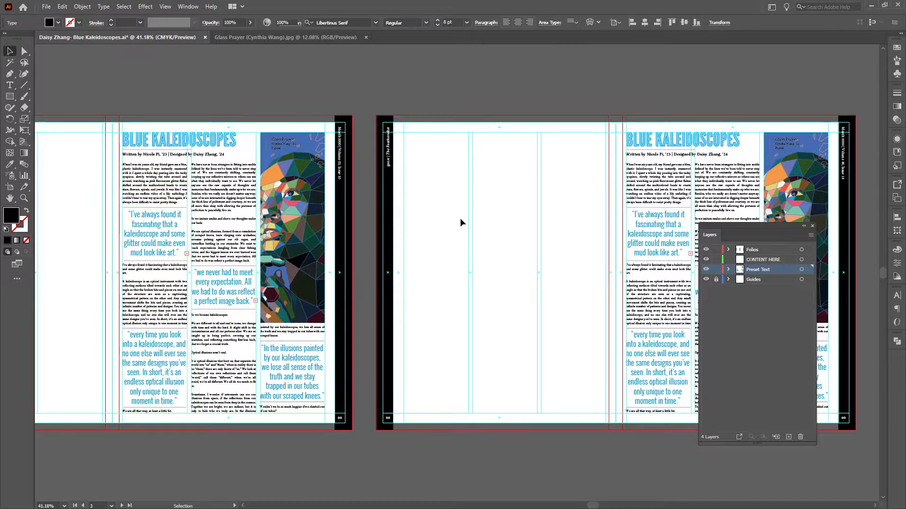
# Create a text frame filling the first column of the last spread's blank page and paste the copied article text into it.
pyautogui.press('t')
pyautogui.moveTo(404, 152); pyautogui.dragTo(469, 416)
pyautogui.hotkey('ctrl', 'v')
pyautogui.press('Escape')
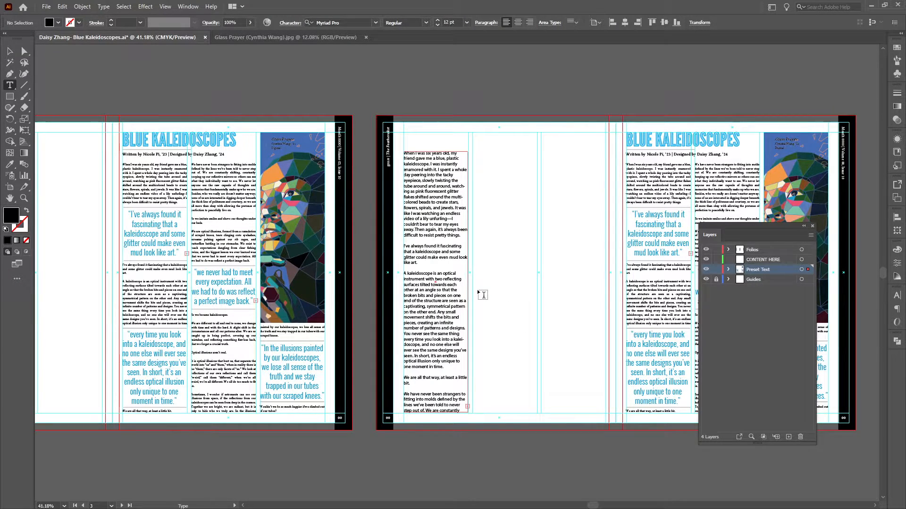
# Apply the existing article's body text formatting to the pasted text with the Eyedropper.
pyautogui.keyDown('ctrl'); pyautogui.click(469, 288); pyautogui.keyUp('ctrl')
pyautogui.press('i')
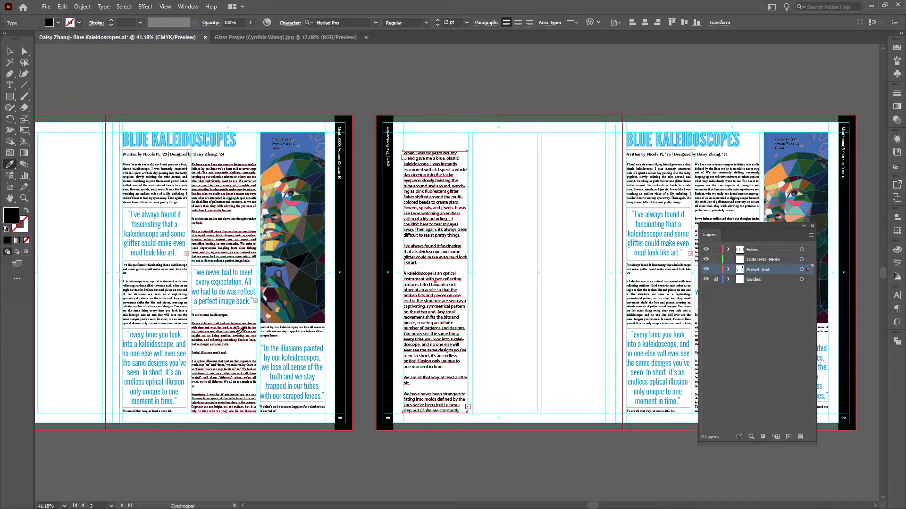
pyautogui.click(351, 326)
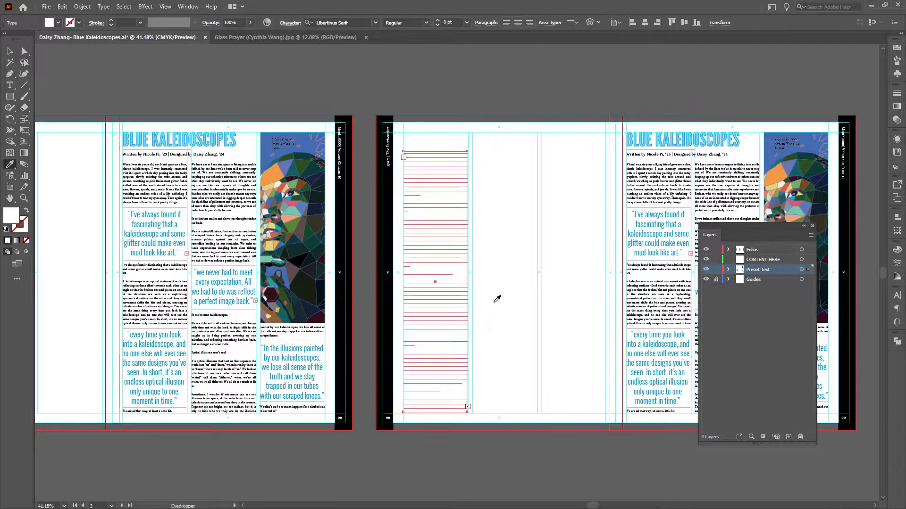
pyautogui.hotkey('ctrl', 'z')
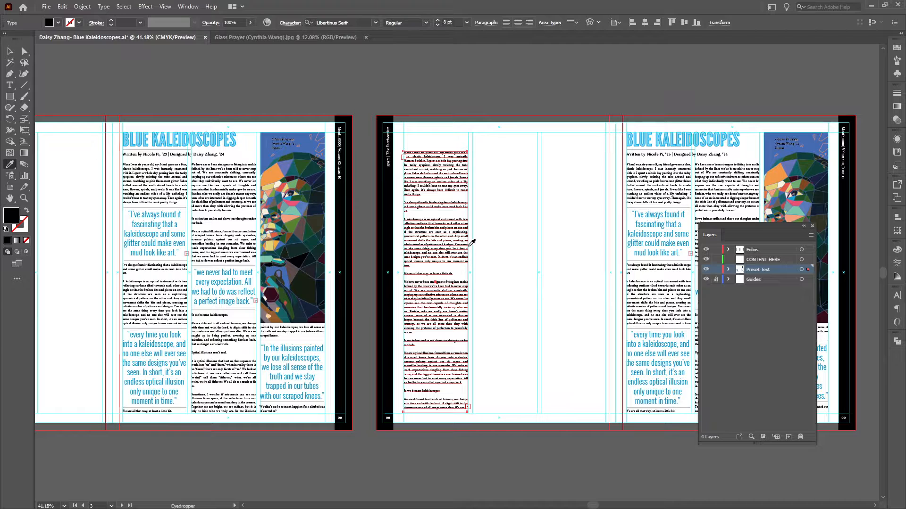
pyautogui.press('v')
pyautogui.click(486, 258)
pyautogui.moveTo(487, 259); pyautogui.dragTo(468, 229)
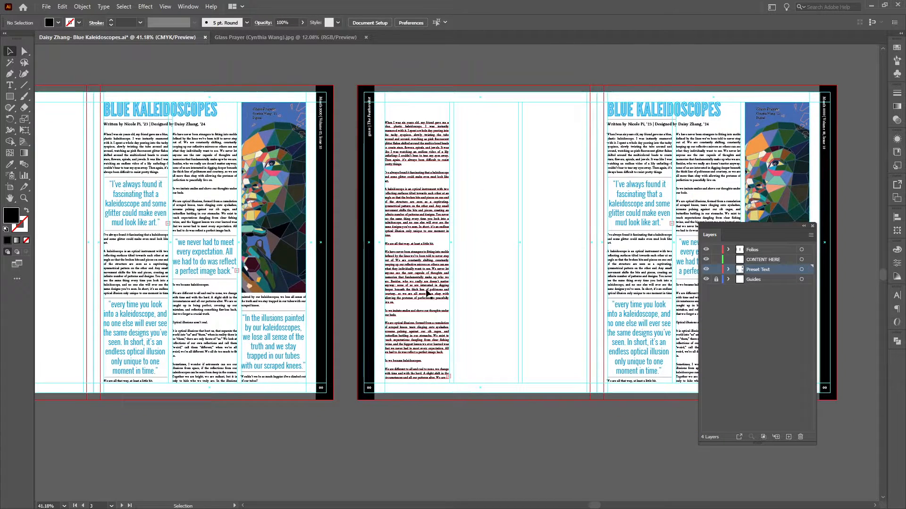
# Shorten the text frame to the opening paragraph and thread its overflow into two short frames lower in the first column.
pyautogui.click(426, 292)
pyautogui.moveTo(416, 381); pyautogui.dragTo(417, 168)
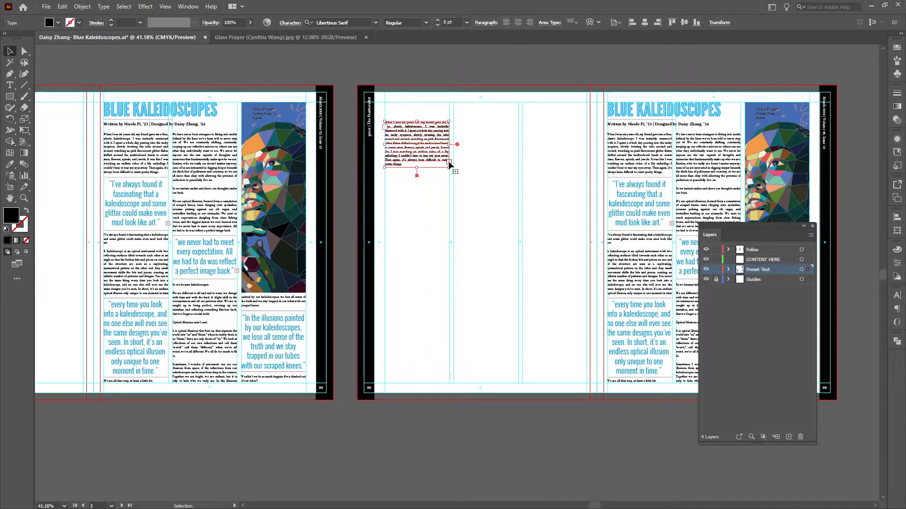
pyautogui.press('t')
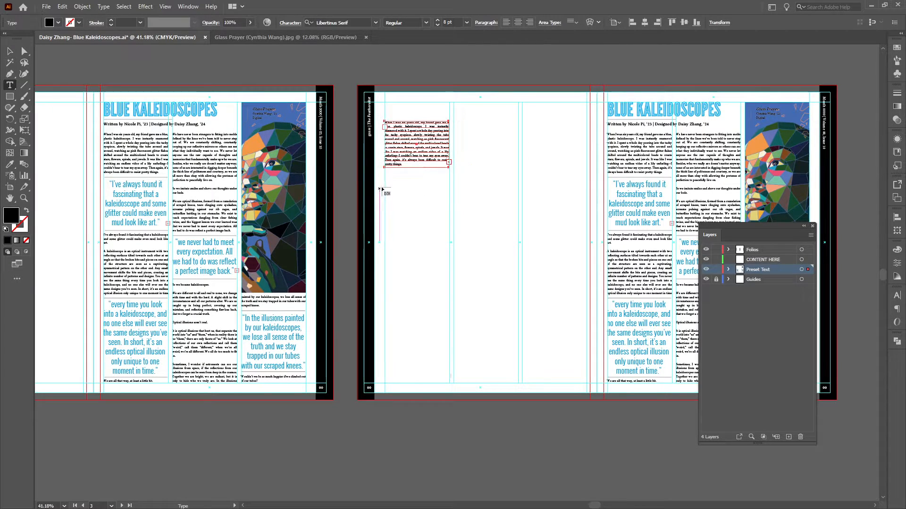
pyautogui.moveTo(385, 186); pyautogui.dragTo(452, 208)
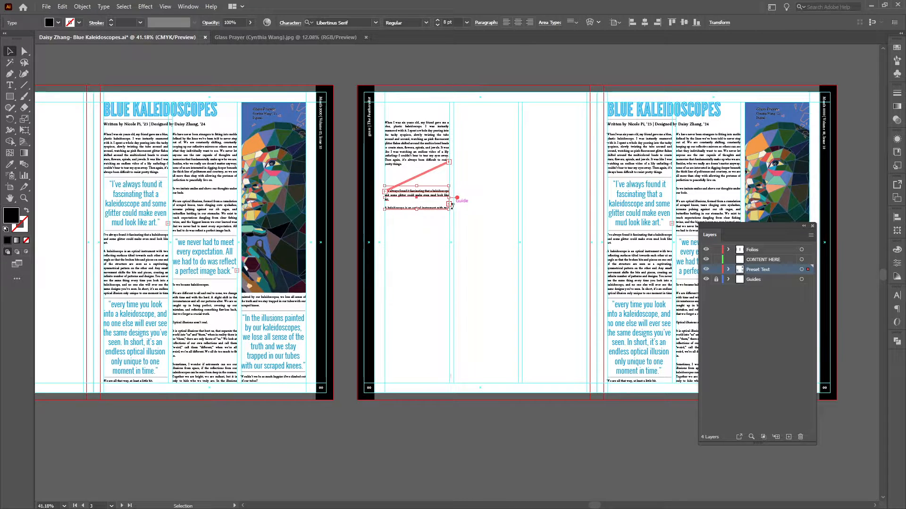
pyautogui.press('t')
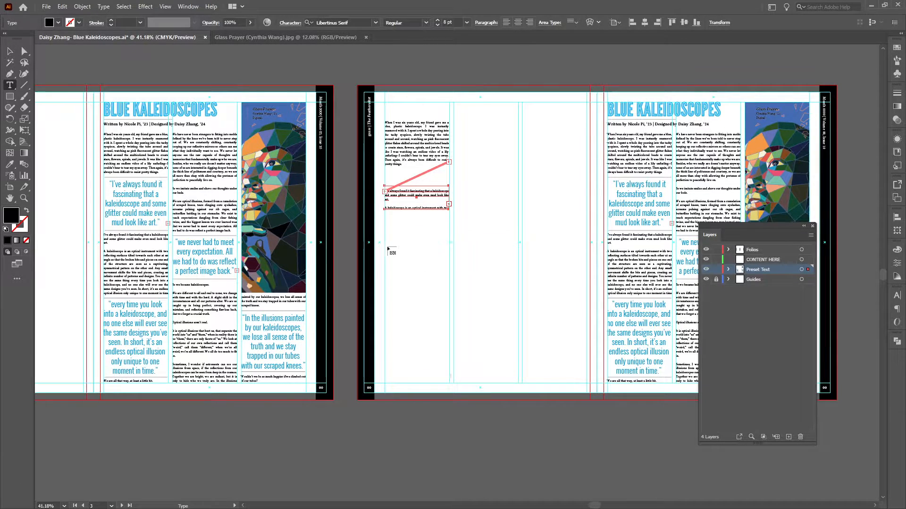
pyautogui.moveTo(385, 247); pyautogui.dragTo(449, 273)
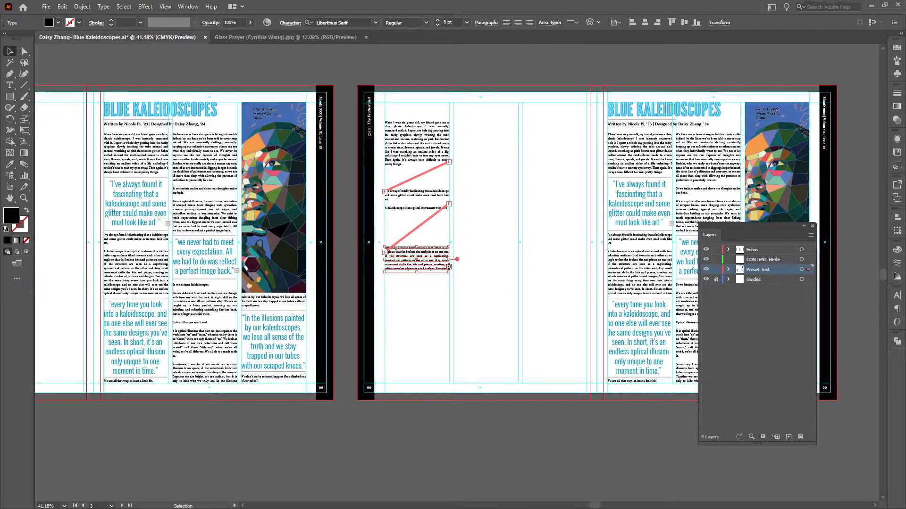
# Continue the text thread into two frames in the second column, leaving a gap between them for a pull quote.
pyautogui.press('t')
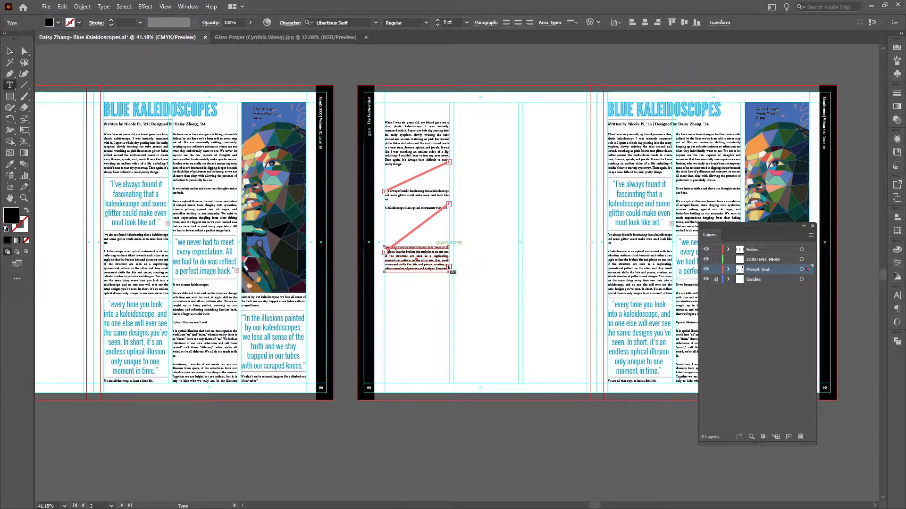
pyautogui.moveTo(453, 122); pyautogui.dragTo(518, 206)
pyautogui.press('Escape')
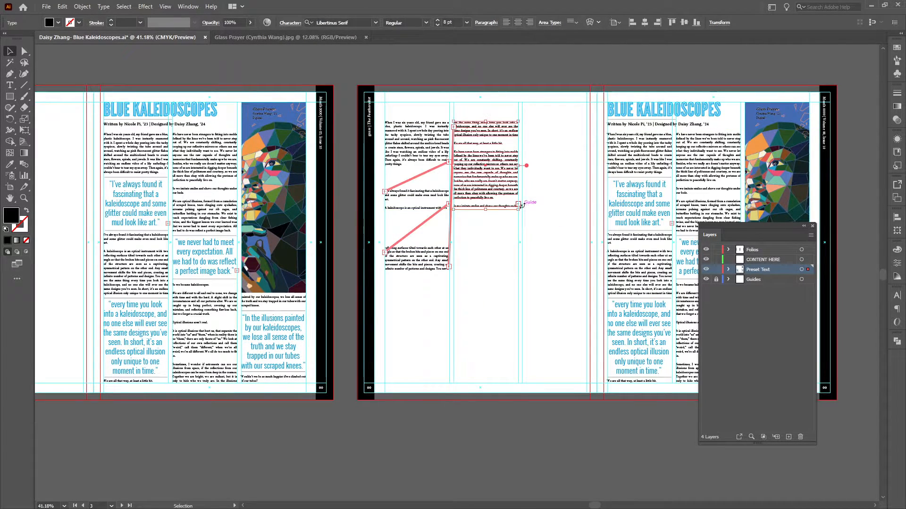
pyautogui.press('t')
pyautogui.moveTo(454, 249); pyautogui.dragTo(521, 378)
pyautogui.press('Escape')
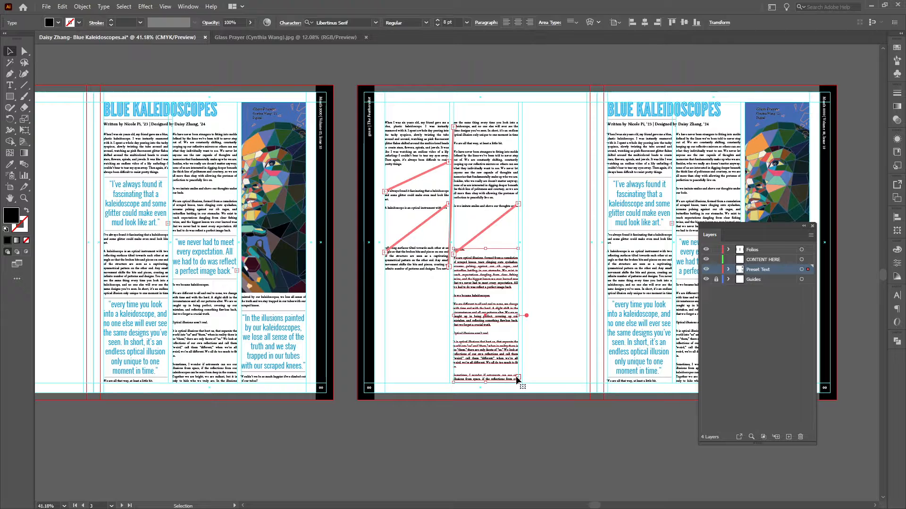
# Continue the text thread into two small frames in the third column's lower half.
pyautogui.press('t')
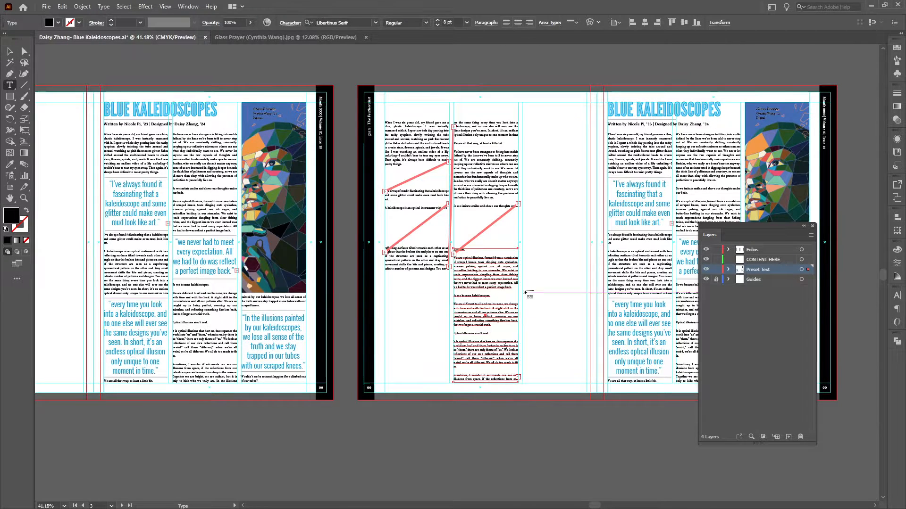
pyautogui.moveTo(522, 283); pyautogui.dragTo(586, 301)
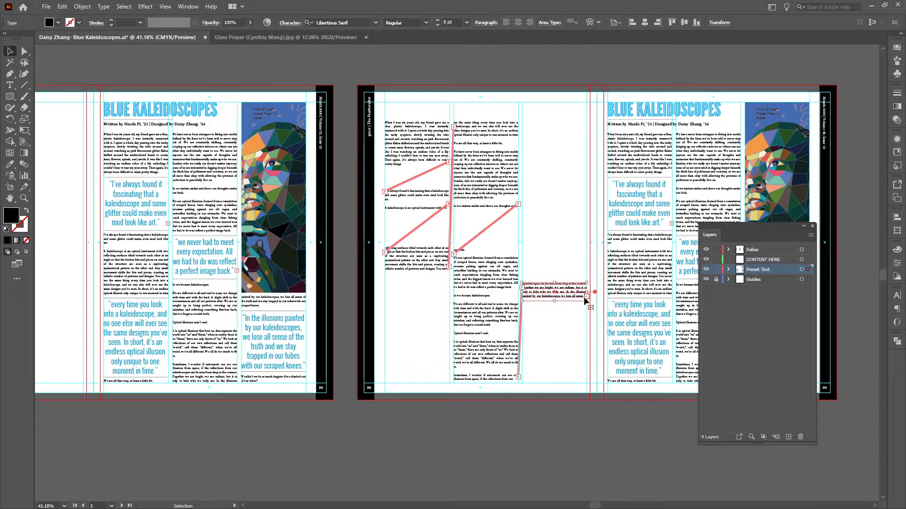
pyautogui.press('t')
pyautogui.moveTo(522, 335); pyautogui.dragTo(470, 401)
pyautogui.click(597, 406)
# Delete the old body text columns from the last spread's article page, keeping the pull quotes.
pyautogui.click(496, 392)
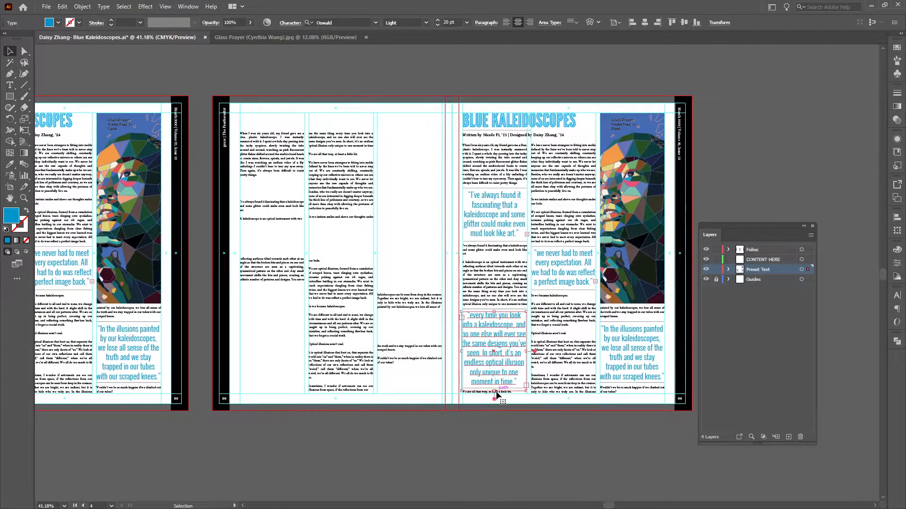
pyautogui.click(517, 298)
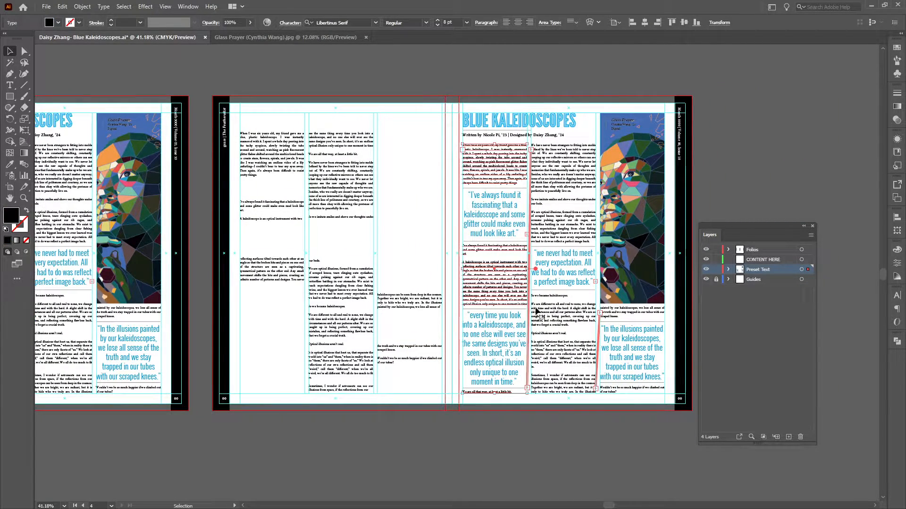
pyautogui.press('Delete')
pyautogui.click(564, 311)
pyautogui.press('Delete')
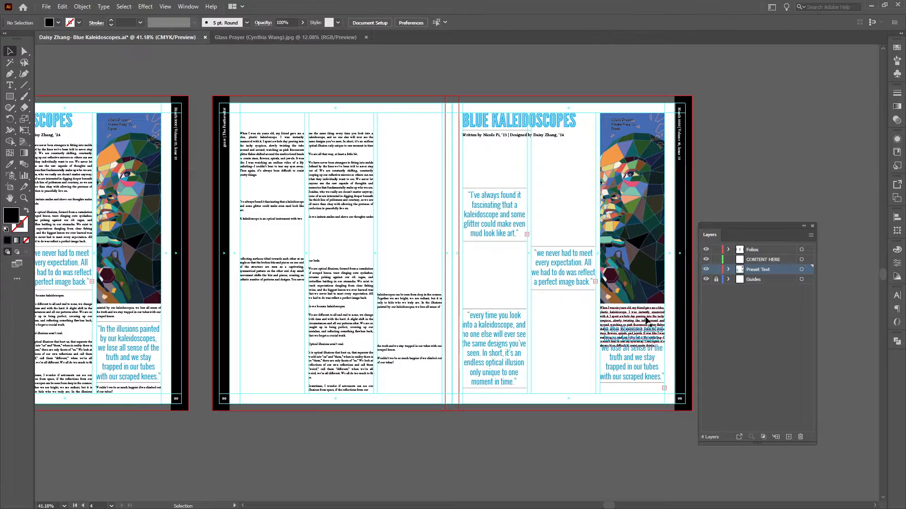
pyautogui.click(647, 321)
pyautogui.press('Delete')
# Move the first two threaded frames above and below the article's "I've always found it" quote, extending the second frame downward.
pyautogui.moveTo(402, 390); pyautogui.dragTo(441, 376)
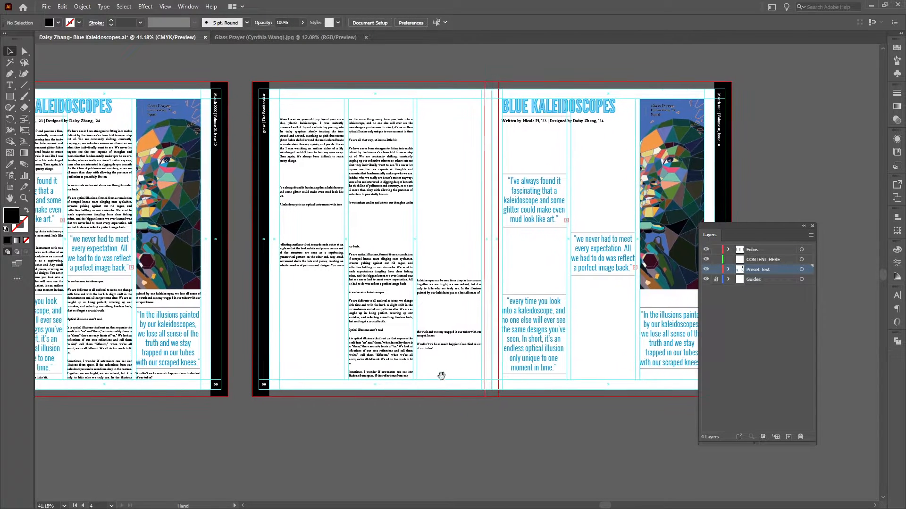
pyautogui.moveTo(396, 199); pyautogui.dragTo(488, 227)
pyautogui.moveTo(417, 179); pyautogui.dragTo(642, 188)
pyautogui.moveTo(545, 277); pyautogui.dragTo(514, 230)
pyautogui.moveTo(375, 182); pyautogui.dragTo(598, 228)
pyautogui.moveTo(595, 232); pyautogui.dragTo(593, 274)
# Place the third threaded frame beneath the "every time you look" quote and nudge it down into position.
pyautogui.moveTo(523, 223); pyautogui.dragTo(495, 182)
pyautogui.moveTo(581, 226); pyautogui.dragTo(593, 303)
pyautogui.press('Down')
pyautogui.press('Down')
pyautogui.press('Down')
pyautogui.press('Down')
pyautogui.press('Down')
pyautogui.press('Down')
pyautogui.press('Down')
pyautogui.press('Down')
pyautogui.press('Down')
pyautogui.press('Down')
pyautogui.press('Down')
pyautogui.press('Down')
pyautogui.click(484, 189)
pyautogui.moveTo(473, 192); pyautogui.dragTo(373, 254)
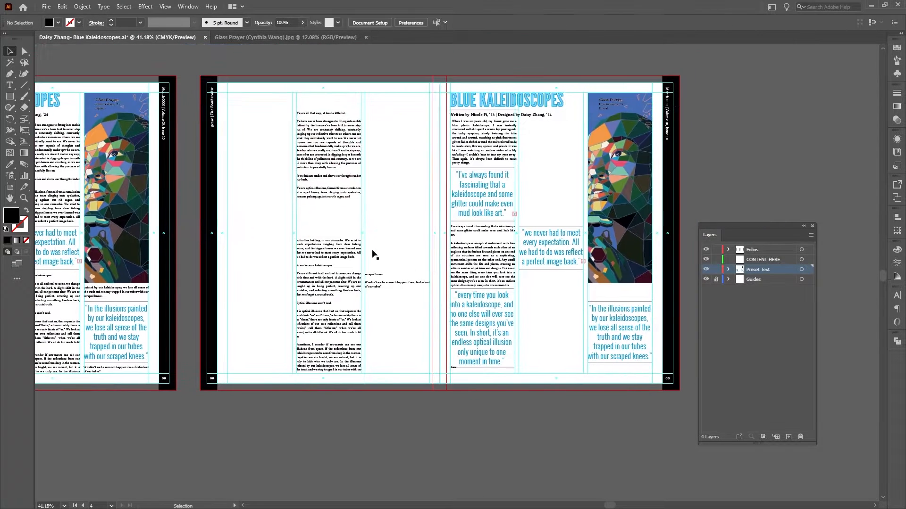
# Move the two second-column frames above and below the "we never had to meet" quote and resize them to fit.
pyautogui.moveTo(341, 151); pyautogui.dragTo(564, 160)
pyautogui.moveTo(551, 209); pyautogui.dragTo(552, 225)
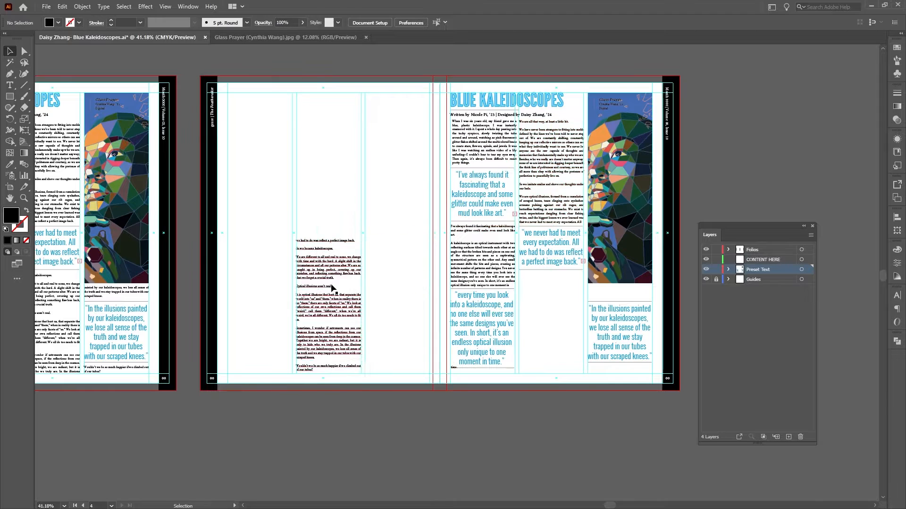
pyautogui.moveTo(335, 287); pyautogui.dragTo(558, 324)
pyautogui.moveTo(551, 408); pyautogui.dragTo(551, 374)
# Move the two third-column frames above and below the "In the illusions painted" quote, fitting the last within the margin.
pyautogui.moveTo(403, 286); pyautogui.dragTo(622, 296)
pyautogui.click(611, 408)
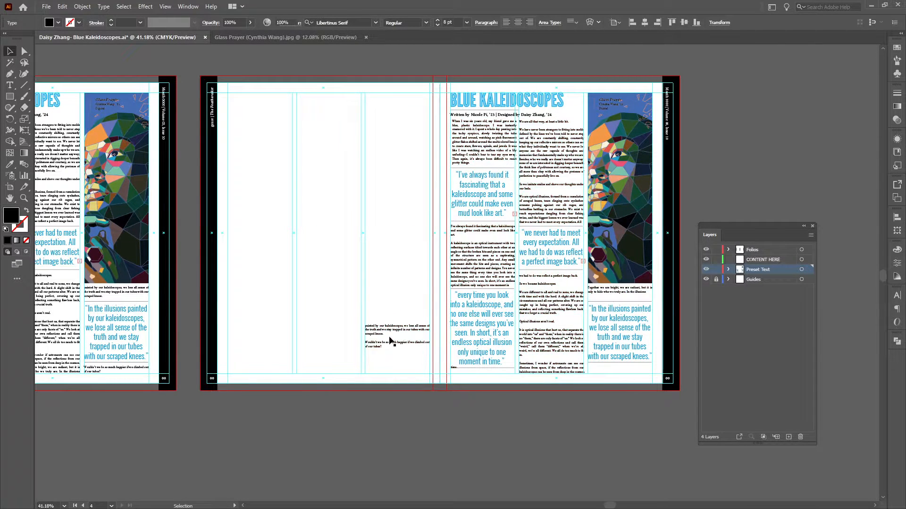
pyautogui.moveTo(390, 339); pyautogui.dragTo(616, 378)
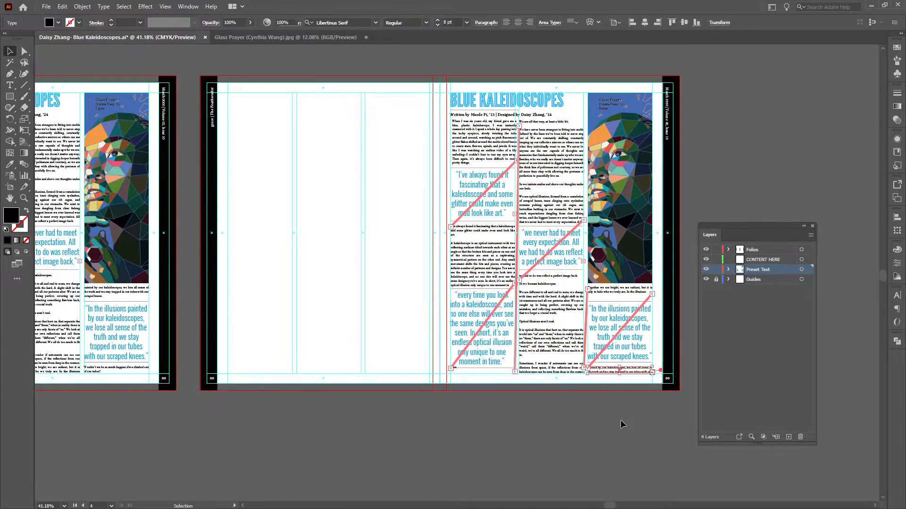
pyautogui.click(617, 419)
pyautogui.moveTo(601, 417); pyautogui.dragTo(471, 338)
pyautogui.click(572, 423)
pyautogui.click(401, 283)
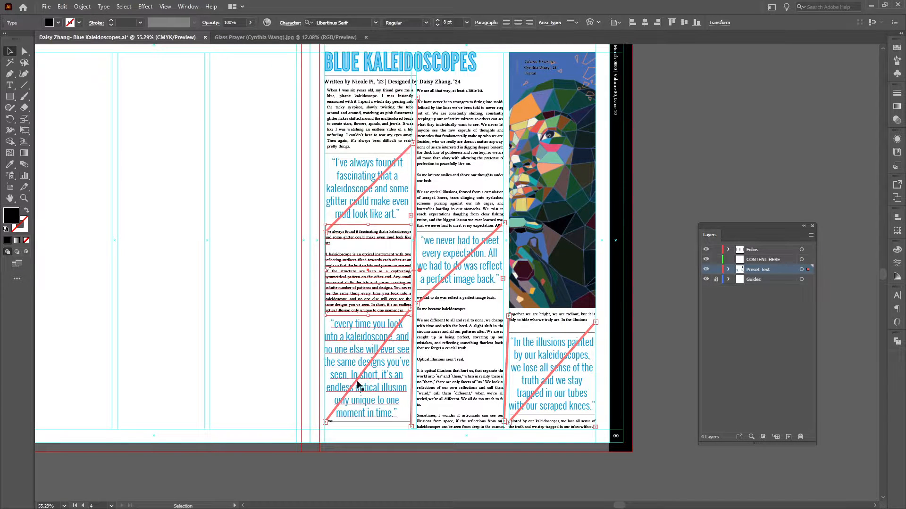
pyautogui.click(436, 465)
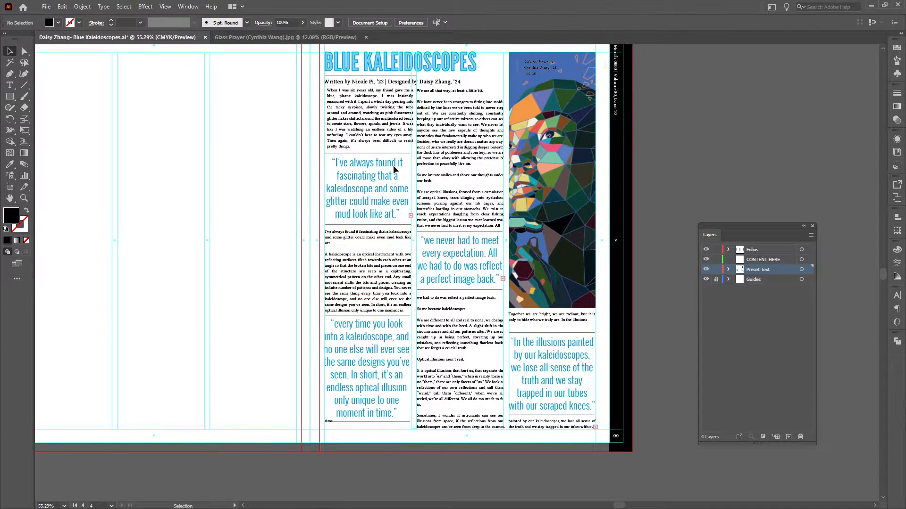
# Create a separate text frame atop the blank page's second column and replace its placeholder text with the copied opening paragraph.
pyautogui.moveTo(172, 256); pyautogui.dragTo(212, 287)
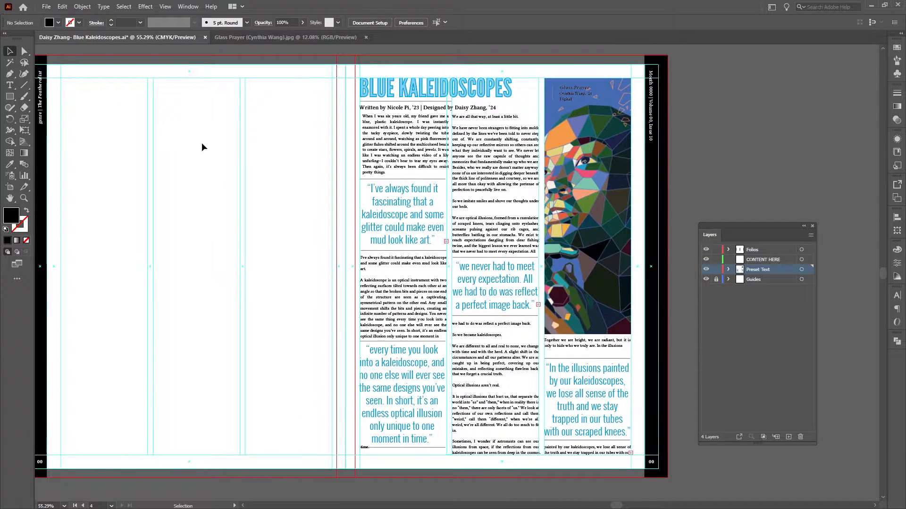
pyautogui.press('t')
pyautogui.moveTo(157, 107); pyautogui.dragTo(241, 161)
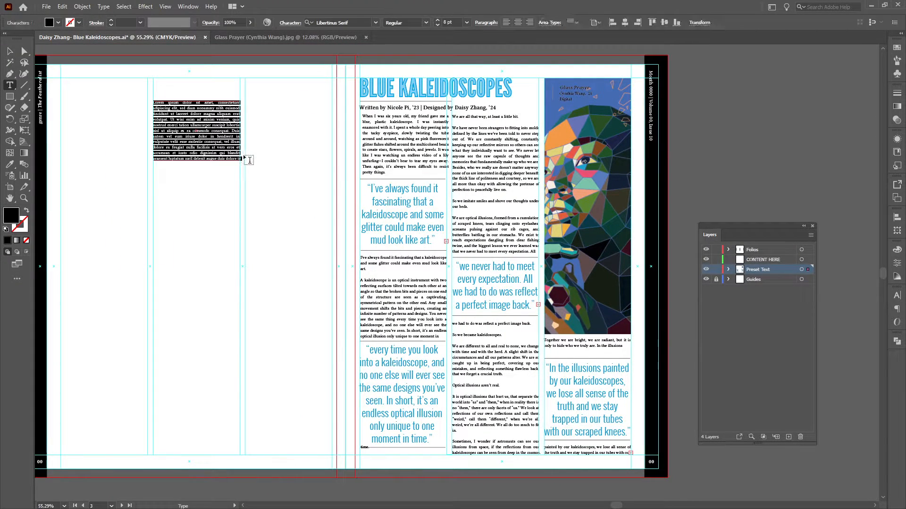
pyautogui.press('Escape')
pyautogui.doubleClick(223, 143)
pyautogui.hotkey('ctrl', 'a')
pyautogui.write('When I was six years old, my friend gave me a blue, plastic kaleidoscope. I was instantly enamored with it. I spent a whole day peering into the tacky eyepiece, slowly twisting the tube around and around, watching as pink fluorescent glitter flakes shifted around the multicolored beads to create stars, flowers, spirals, and jewels. It was like I was watching an endless video of a lily unfurling—I couldn’t bear to tear my eyes away. Then again, it’s always been difficult to resist pretty things.')
pyautogui.press('Escape')
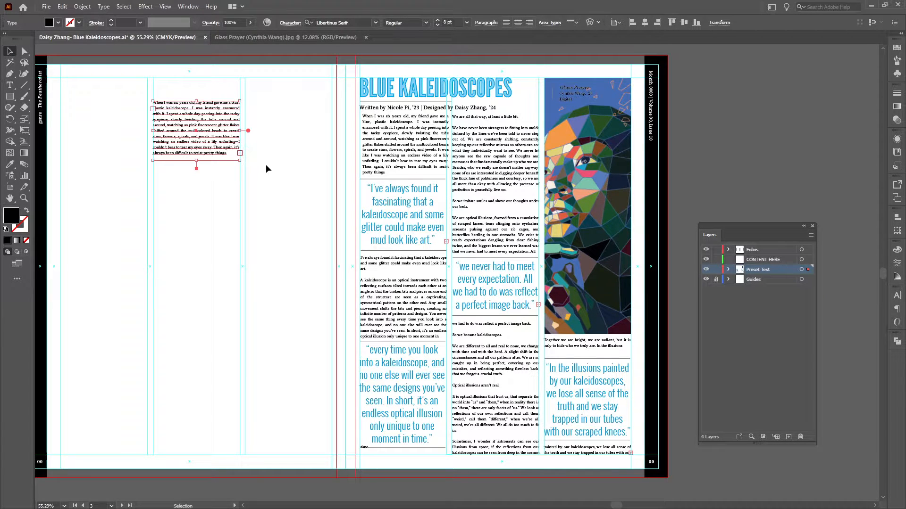
# Thread the opening paragraph's overflow into two more frames down the blank page's second column and one atop its third column.
pyautogui.click(237, 152)
pyautogui.click(239, 153)
pyautogui.moveTo(153, 207); pyautogui.dragTo(239, 260)
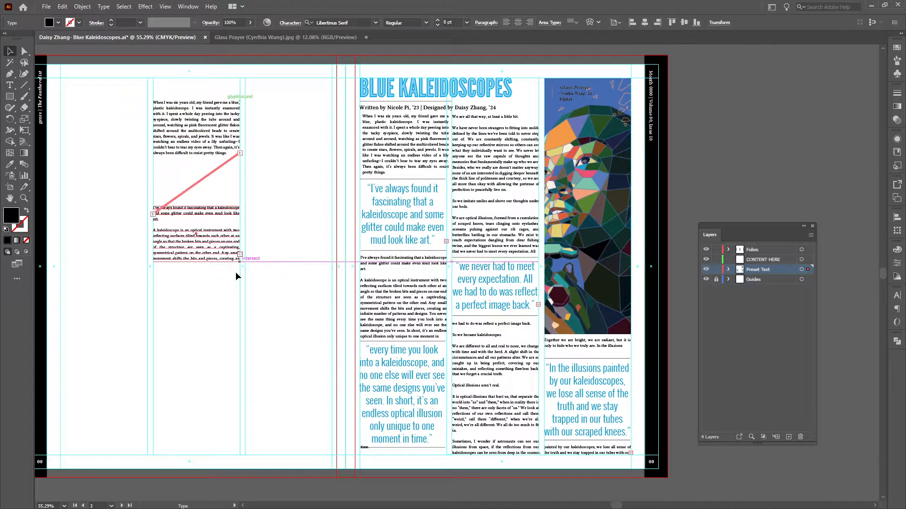
pyautogui.press('t')
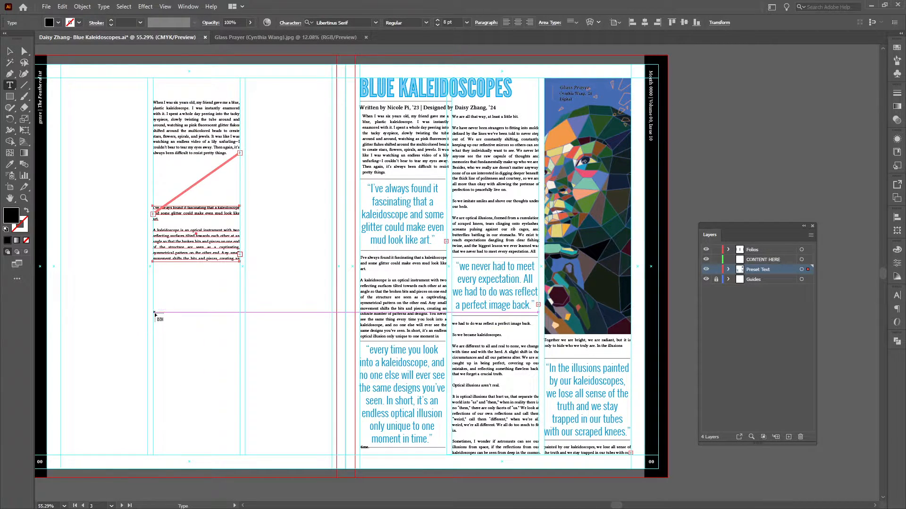
pyautogui.moveTo(155, 312); pyautogui.dragTo(241, 358)
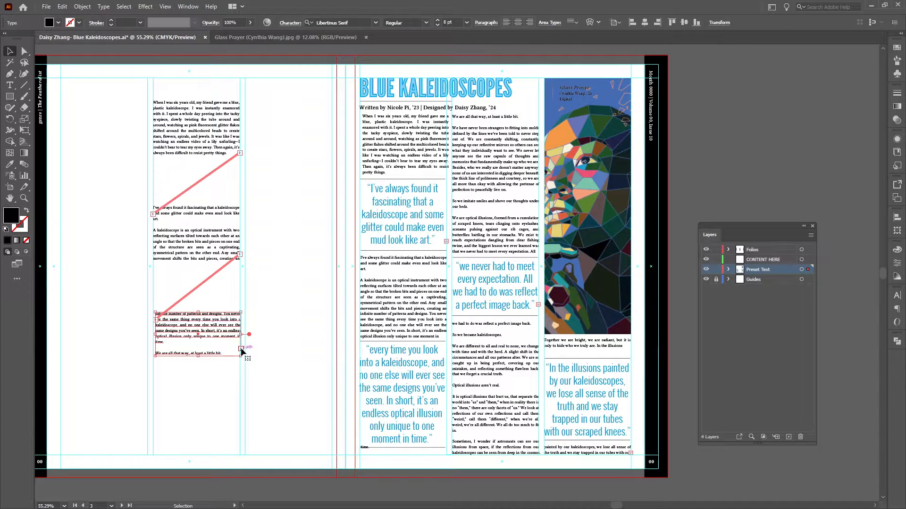
pyautogui.moveTo(245, 102); pyautogui.dragTo(332, 217)
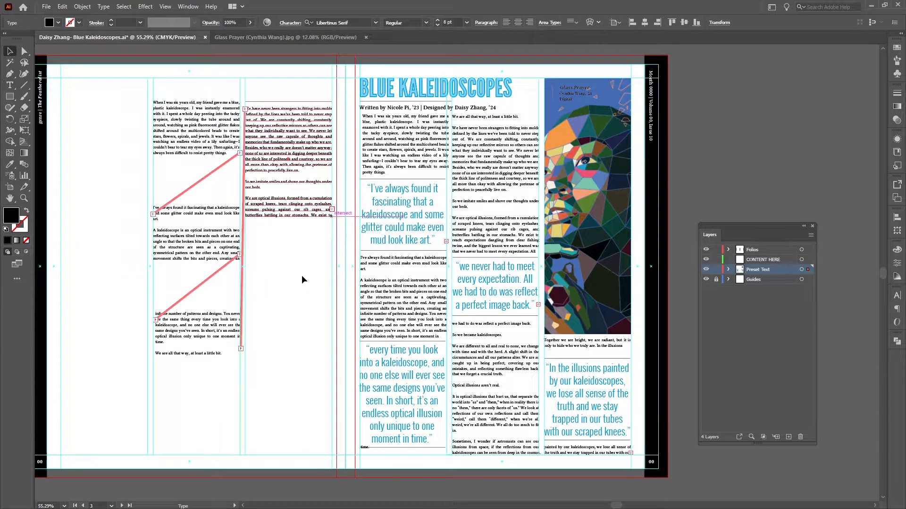
# Delete all the threaded practice text frames from the blank page.
pyautogui.press('v')
pyautogui.click(302, 279)
pyautogui.moveTo(283, 295); pyautogui.dragTo(195, 156)
pyautogui.press('Delete')
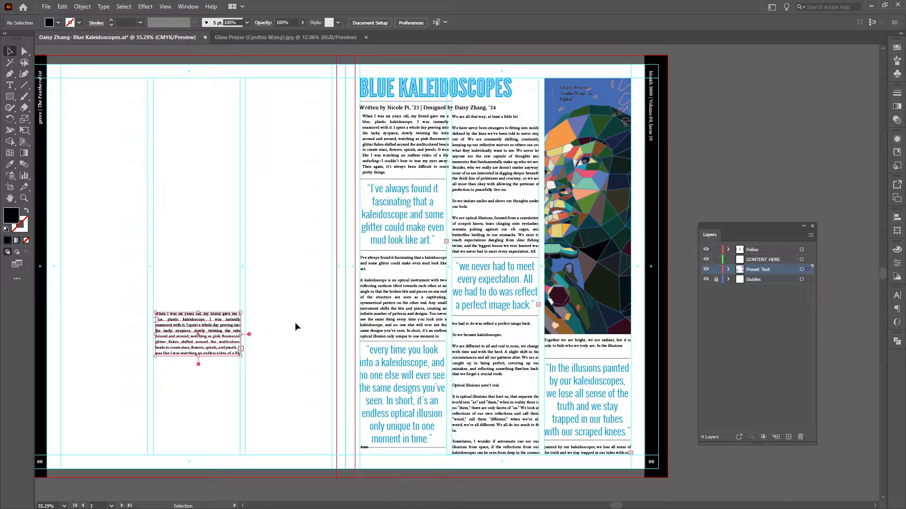
pyautogui.press('Delete')
pyautogui.click(387, 313)
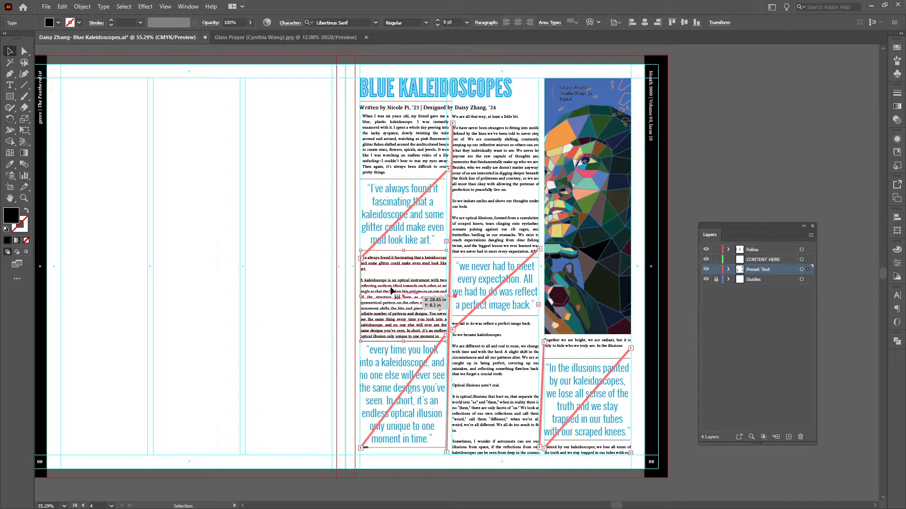
pyautogui.press('Delete')
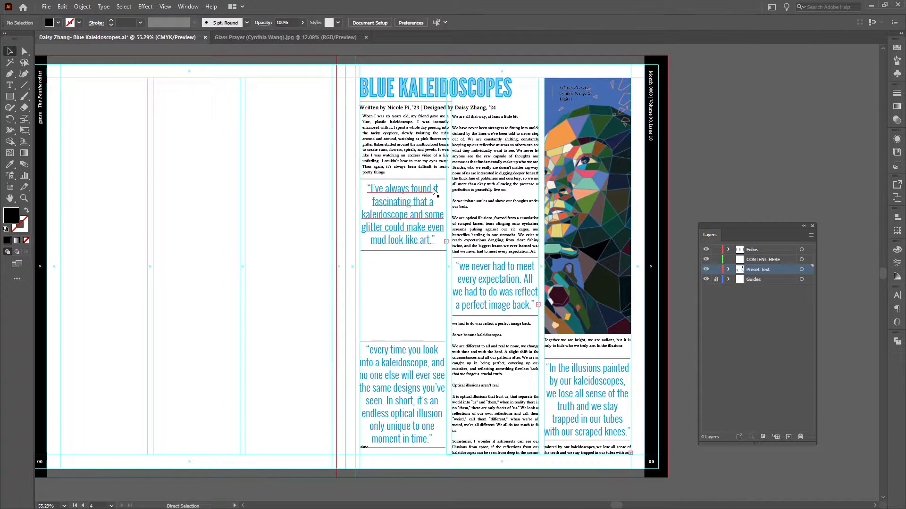
pyautogui.hotkey('ctrl', 'z')
# Expand the Preset Text layer's contents and hide all seven threaded body text frames on the article page.
pyautogui.click(383, 170)
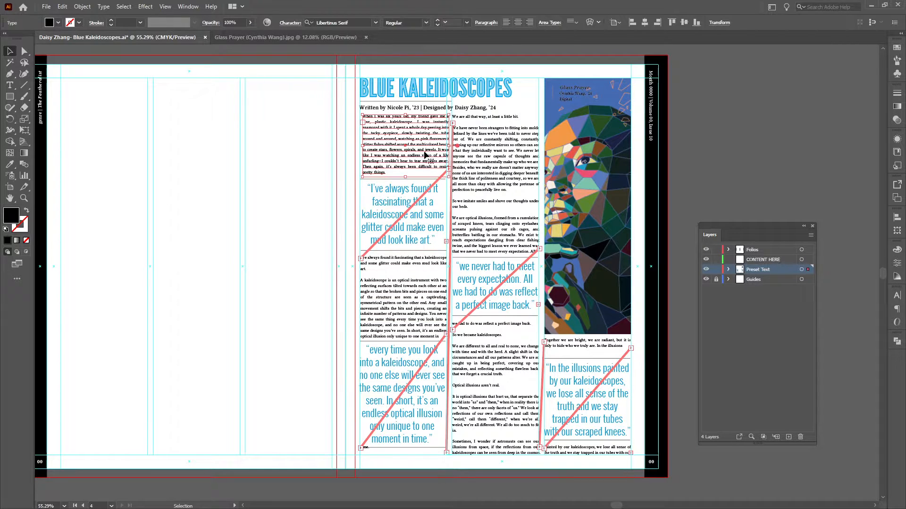
pyautogui.click(730, 271)
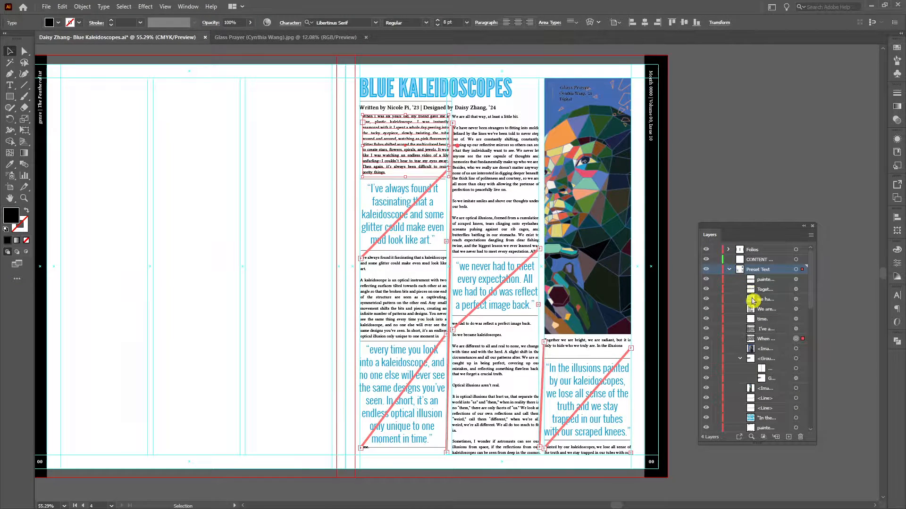
pyautogui.scroll(-5, 777, 347)
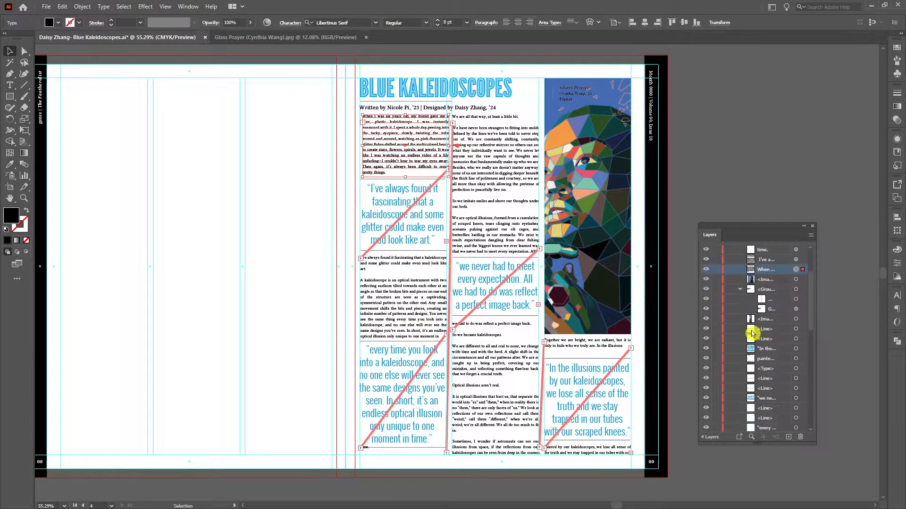
pyautogui.click(483, 389)
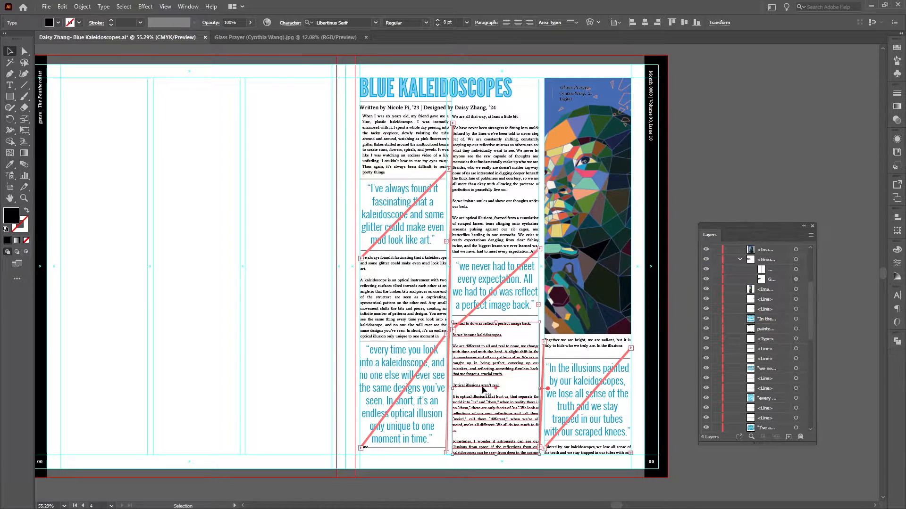
pyautogui.keyDown('shift'); pyautogui.click(406, 448); pyautogui.keyUp('shift')
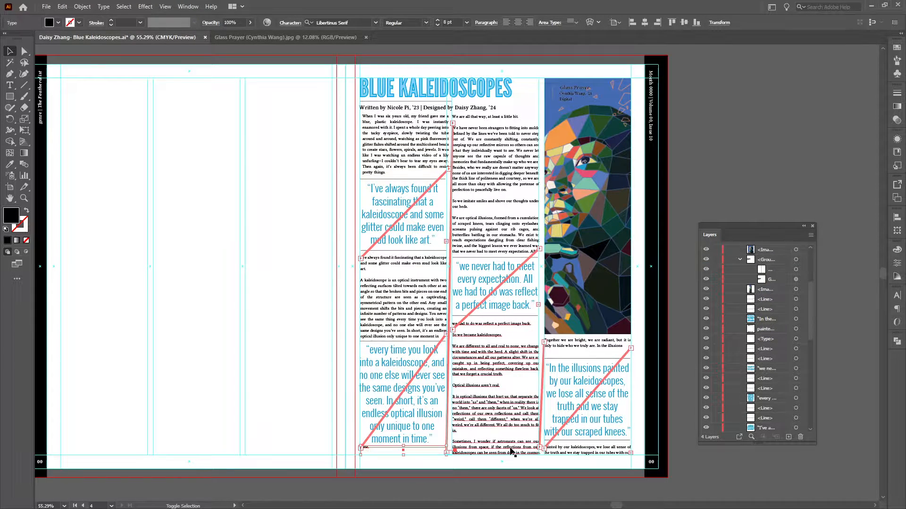
pyautogui.keyDown('shift'); pyautogui.click(581, 448); pyautogui.keyUp('shift')
pyautogui.keyDown('shift'); pyautogui.click(579, 344); pyautogui.keyUp('shift')
pyautogui.keyDown('shift'); pyautogui.click(502, 254); pyautogui.keyUp('shift')
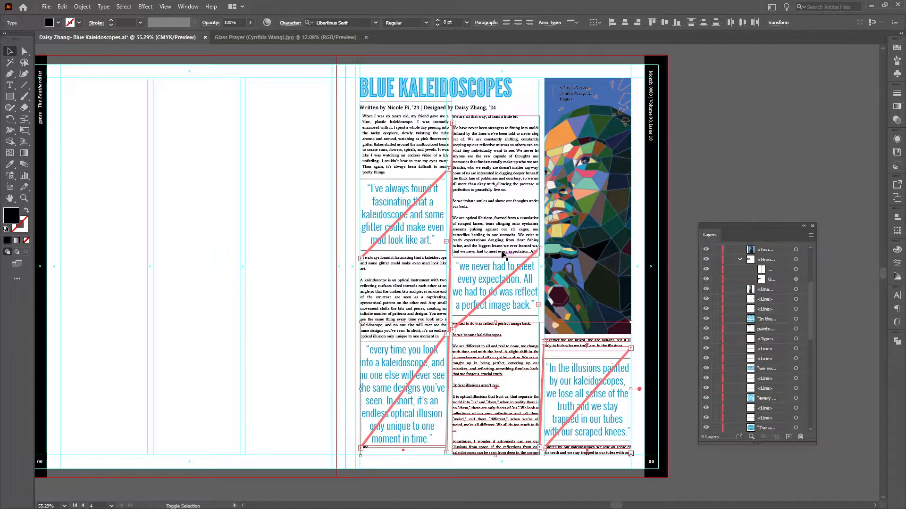
pyautogui.keyDown('shift'); pyautogui.click(408, 323); pyautogui.keyUp('shift')
pyautogui.keyDown('shift'); pyautogui.click(407, 162); pyautogui.keyUp('shift')
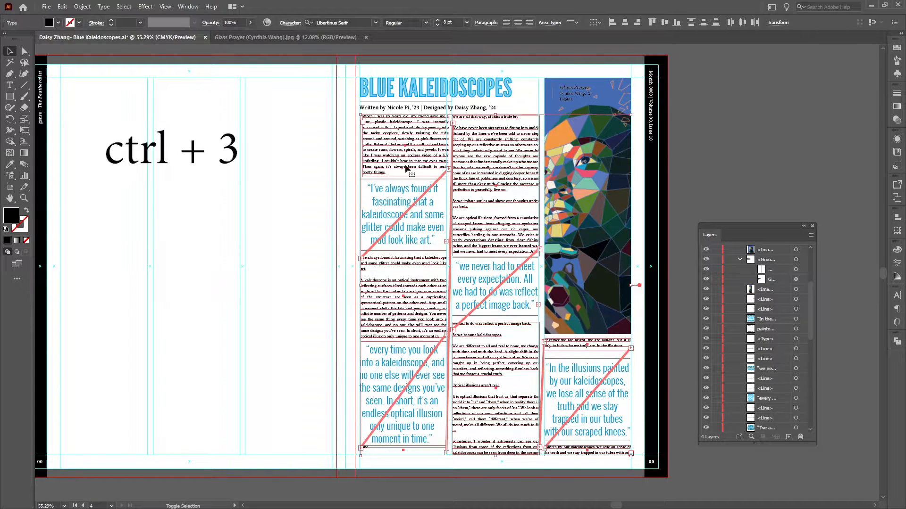
pyautogui.press('ctrl')
pyautogui.hotkey('ctrl', '3')
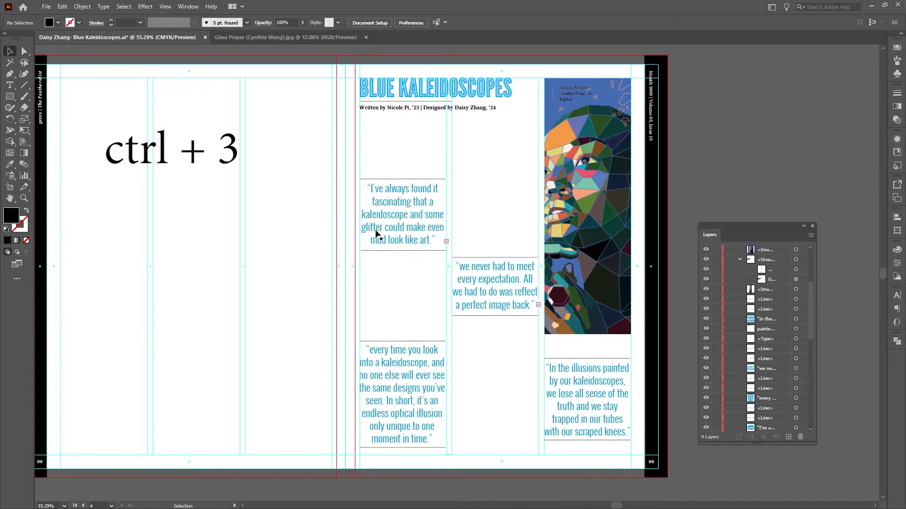
# Group the "I've always found it" quote with the rules above and below it.
pyautogui.moveTo(428, 271); pyautogui.dragTo(390, 166)
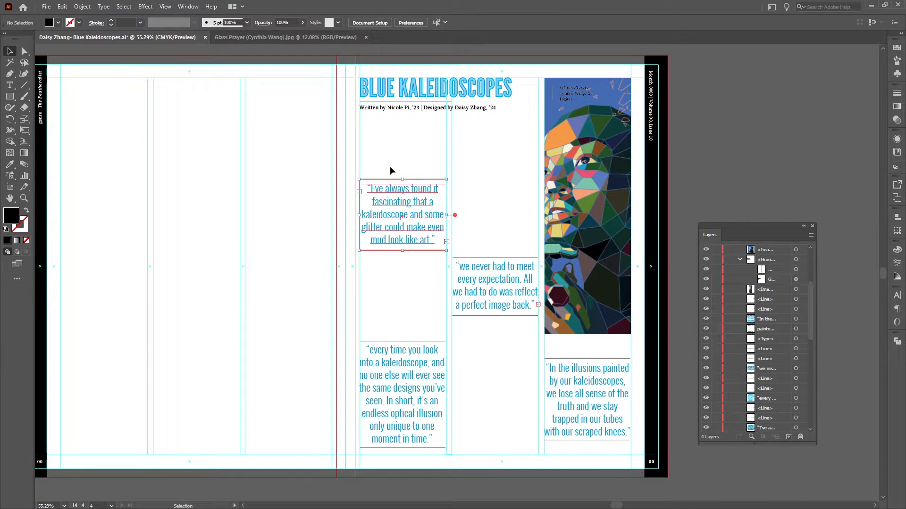
pyautogui.click(497, 175)
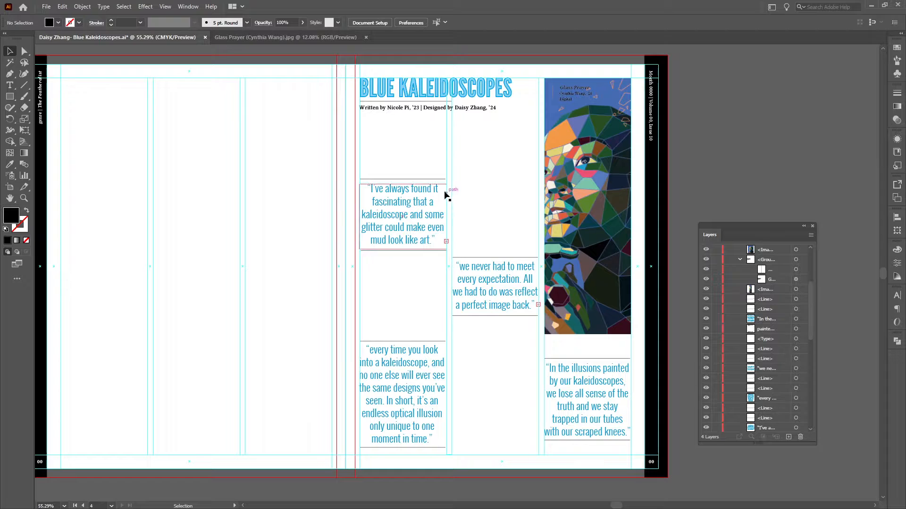
pyautogui.moveTo(396, 252); pyautogui.dragTo(427, 266)
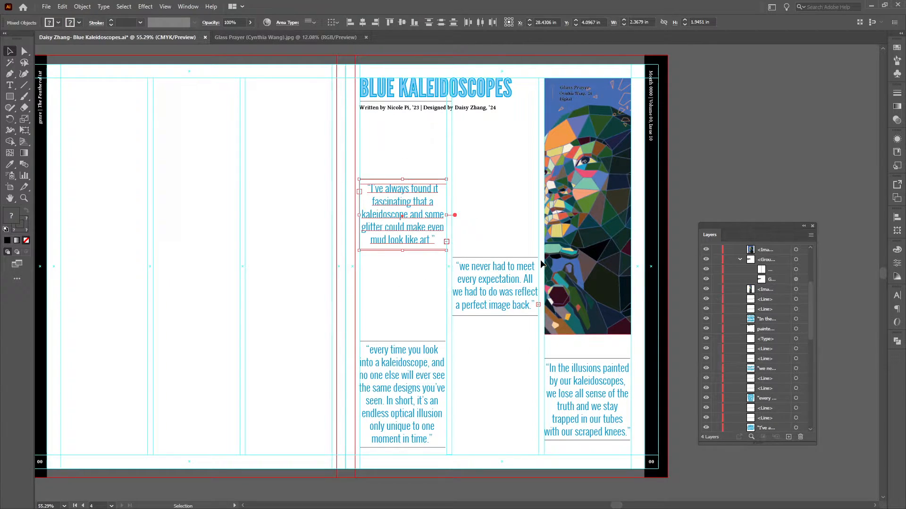
pyautogui.press('a')
pyautogui.click(432, 174)
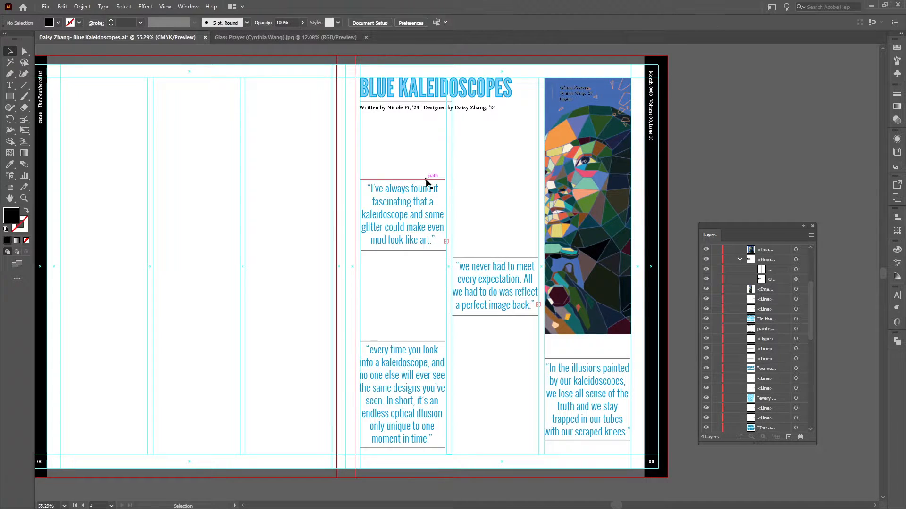
pyautogui.click(425, 204)
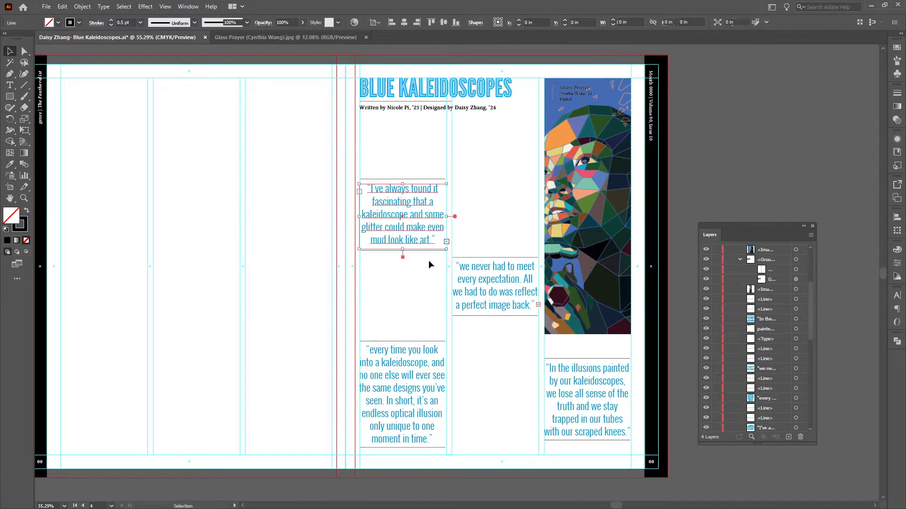
pyautogui.moveTo(429, 256); pyautogui.dragTo(388, 154)
pyautogui.hotkey('ctrl', 'g')
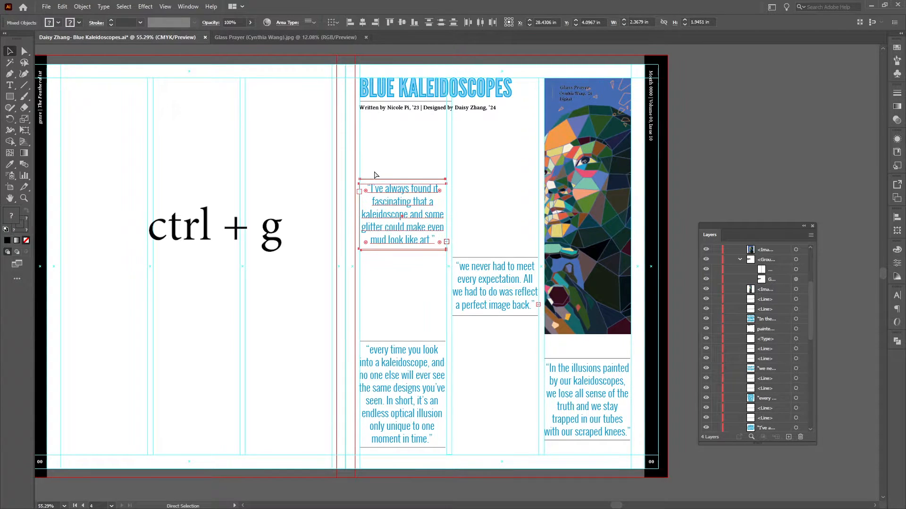
pyautogui.click(424, 163)
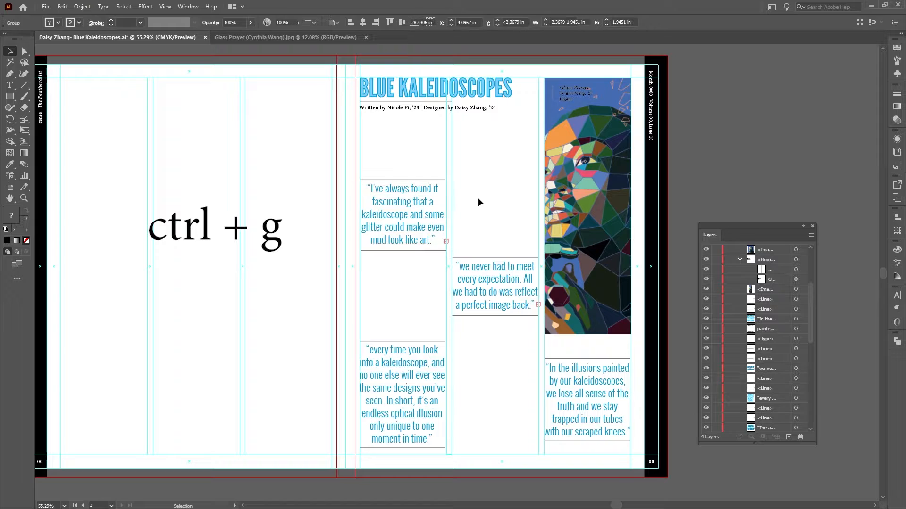
# Try moving the grouped "I've always found it" quote out of its column as one unit, and undo the move.
pyautogui.click(400, 210)
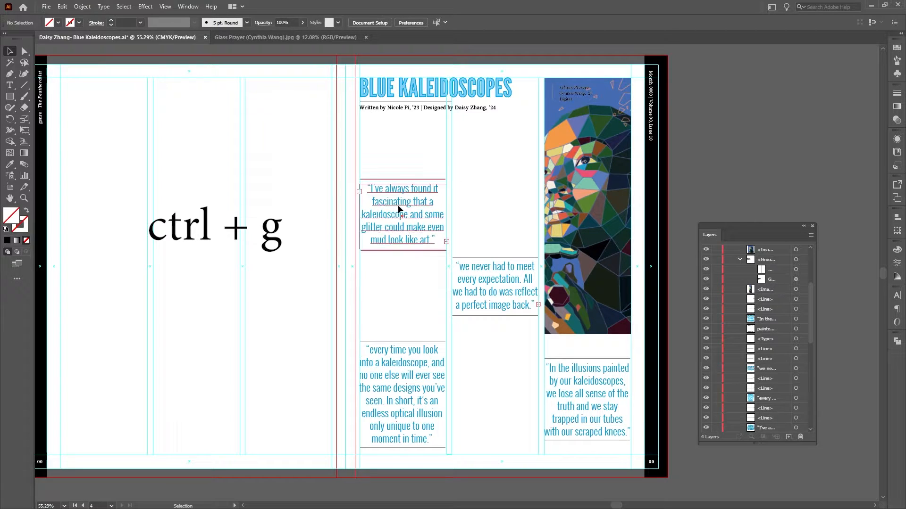
pyautogui.moveTo(414, 210); pyautogui.dragTo(384, 214)
pyautogui.click(493, 201)
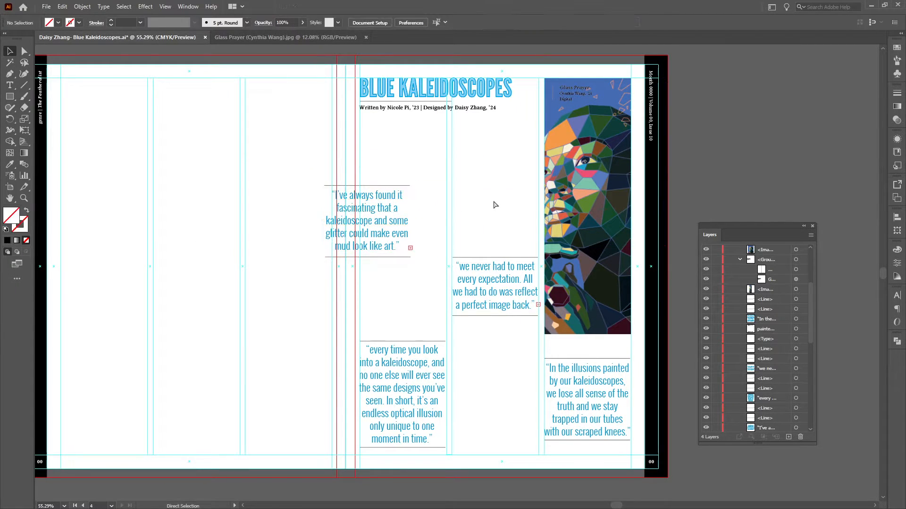
pyautogui.hotkey('ctrl', 'z')
pyautogui.hotkey('ctrl', 'z')
# Group the "every time you look" quote with its rules, and likewise the "we never had to meet" quote with its own.
pyautogui.click(511, 228)
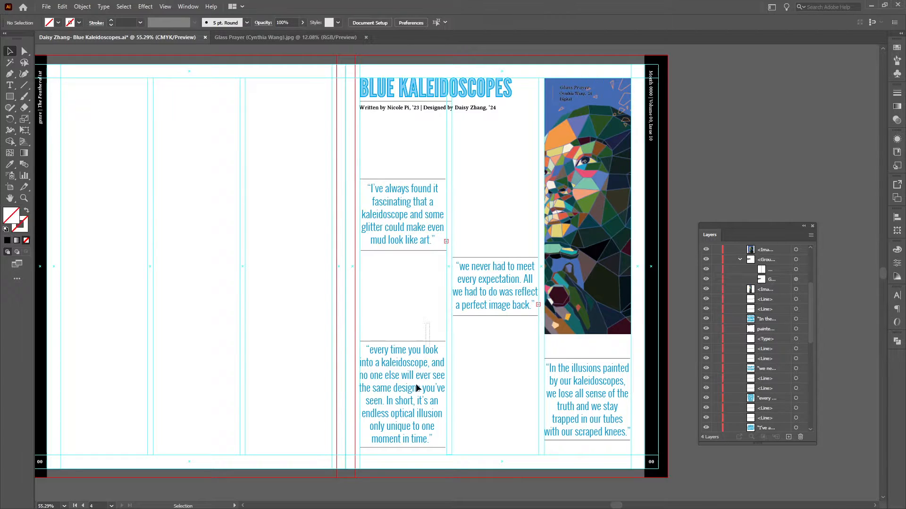
pyautogui.moveTo(383, 484); pyautogui.dragTo(412, 456)
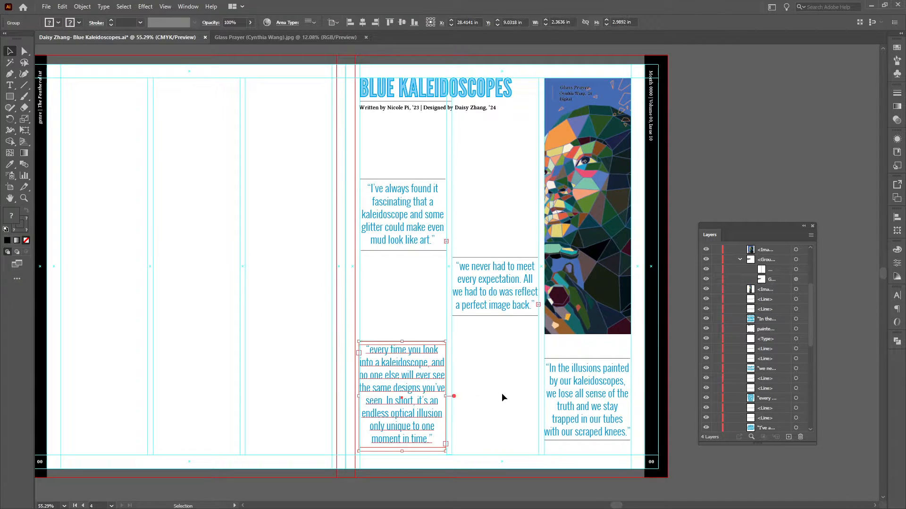
pyautogui.moveTo(516, 365); pyautogui.dragTo(491, 229)
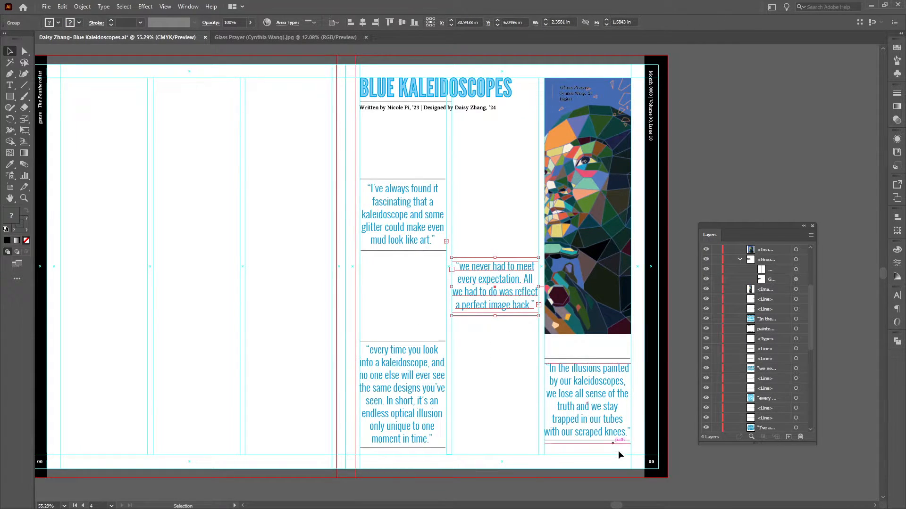
# Group the "In the illusions painted" quote with its two rules, keeping the image and the empty column-height text frame out of the selection.
pyautogui.moveTo(597, 400); pyautogui.dragTo(578, 345)
pyautogui.click(649, 462)
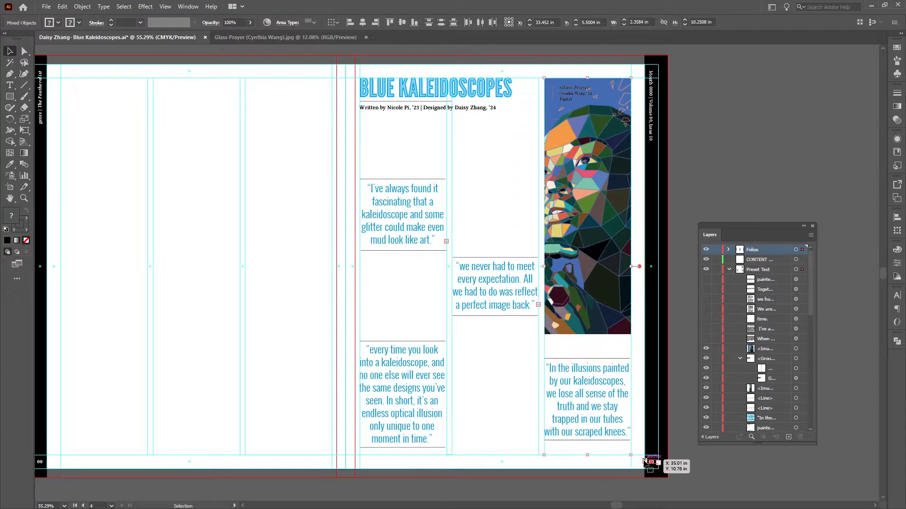
pyautogui.click(608, 452)
pyautogui.click(589, 455)
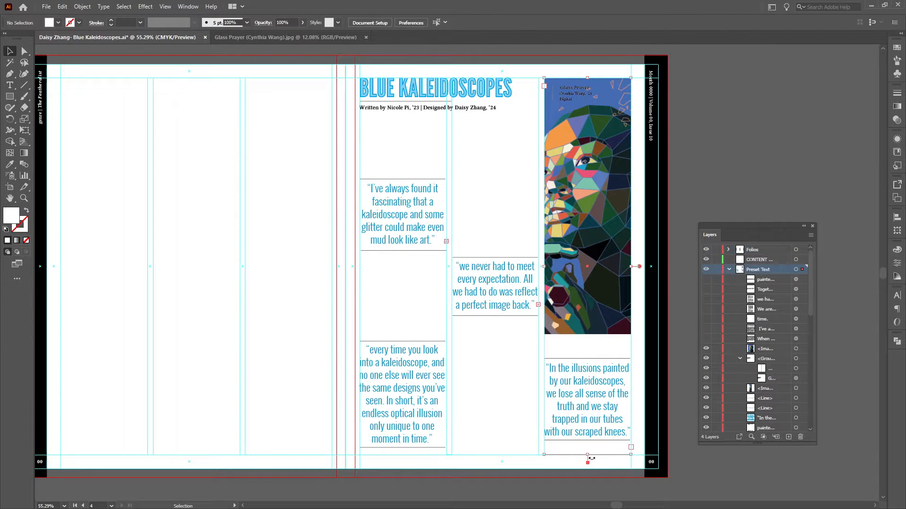
pyautogui.scroll(-1, 618, 409)
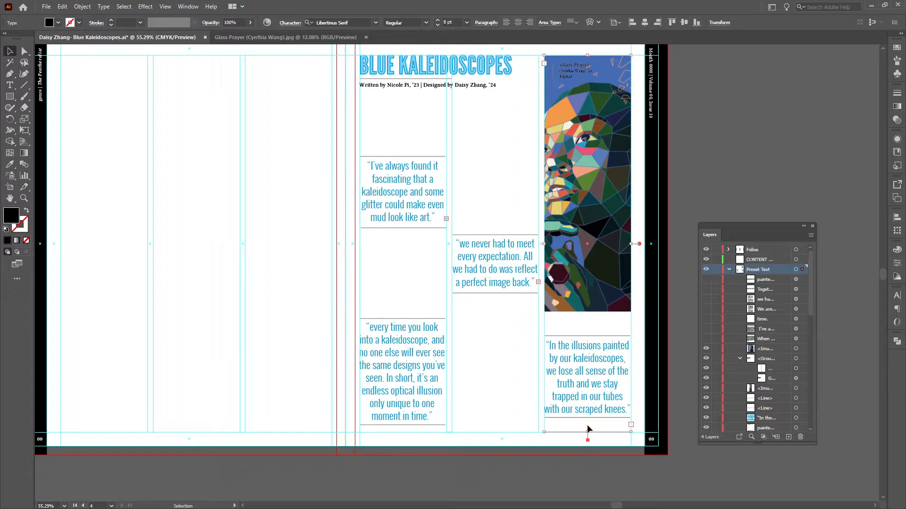
pyautogui.moveTo(588, 432); pyautogui.dragTo(578, 452)
pyautogui.click(587, 325)
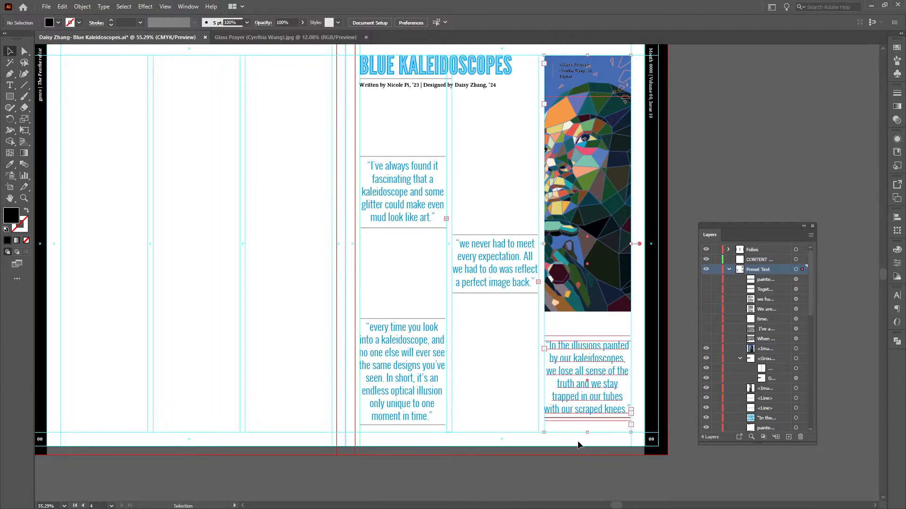
pyautogui.keyDown('shift'); pyautogui.click(611, 299); pyautogui.keyUp('shift')
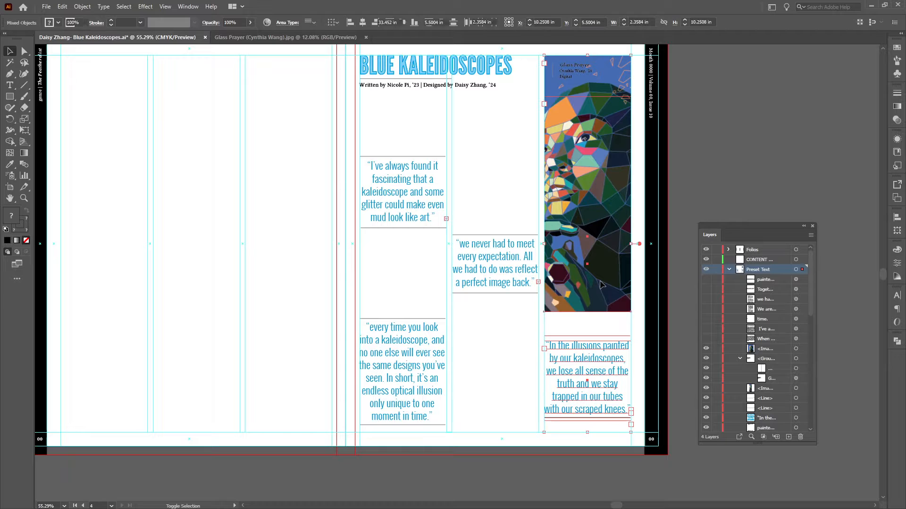
pyautogui.click(627, 327)
pyautogui.click(595, 416)
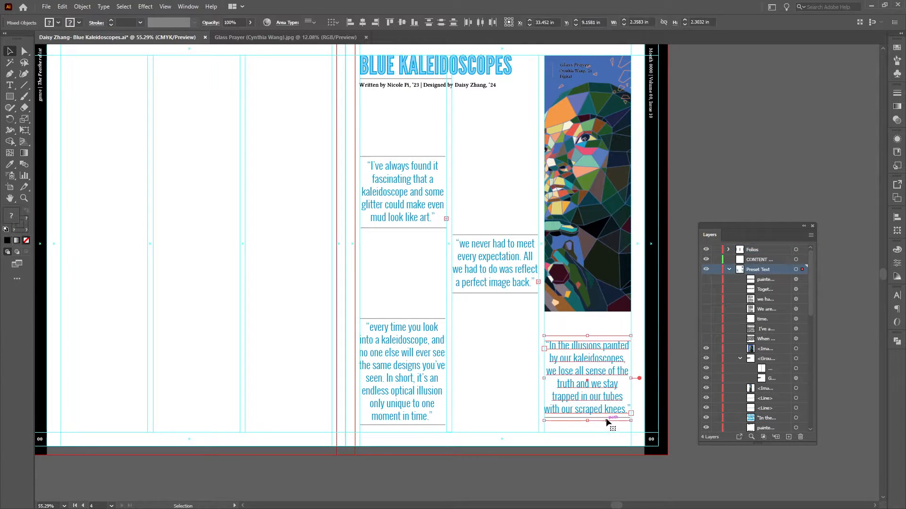
pyautogui.press('v')
pyautogui.click(491, 343)
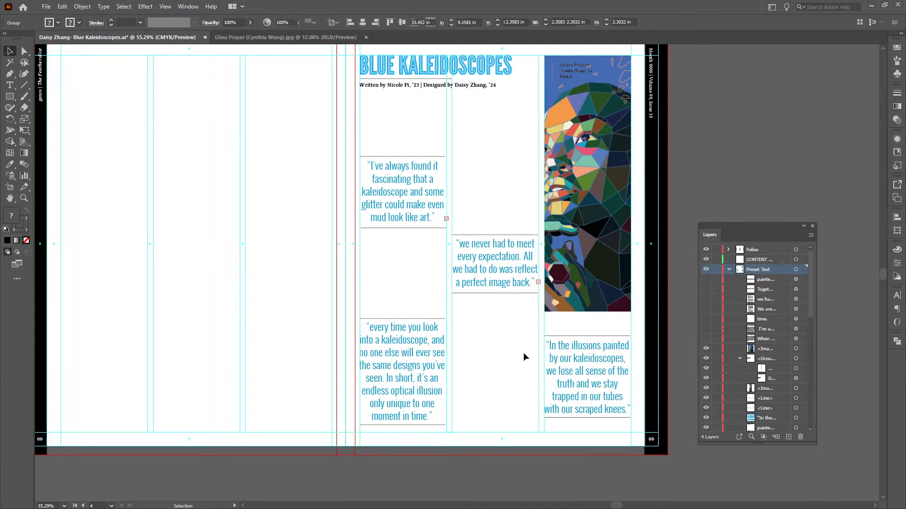
pyautogui.scroll(-3, 736, 384)
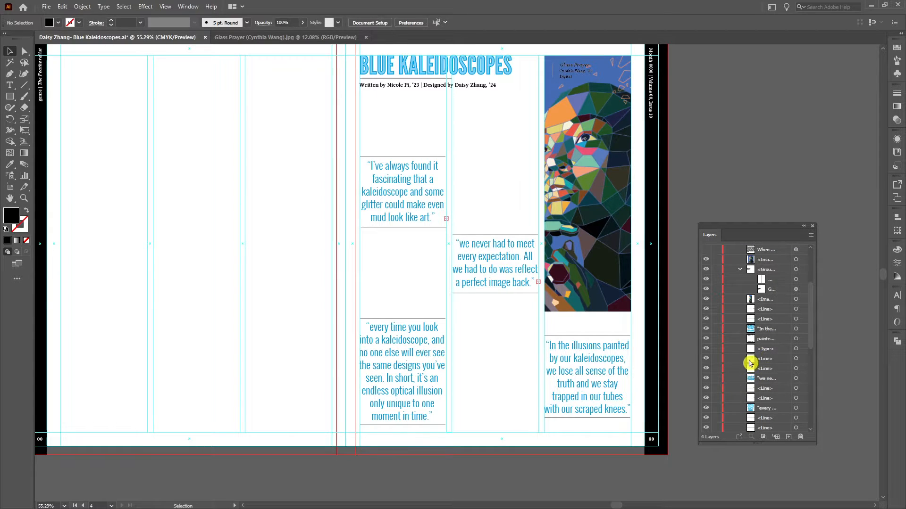
# Make the seven hidden body text frames in the Preset Text layer visible again and select their layer entries.
pyautogui.click(604, 356)
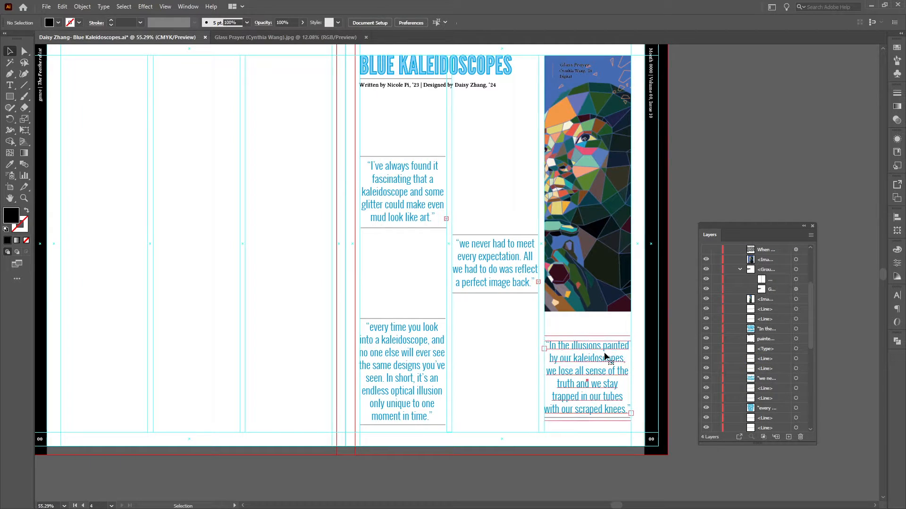
pyautogui.click(501, 283)
pyautogui.scroll(-2, 741, 361)
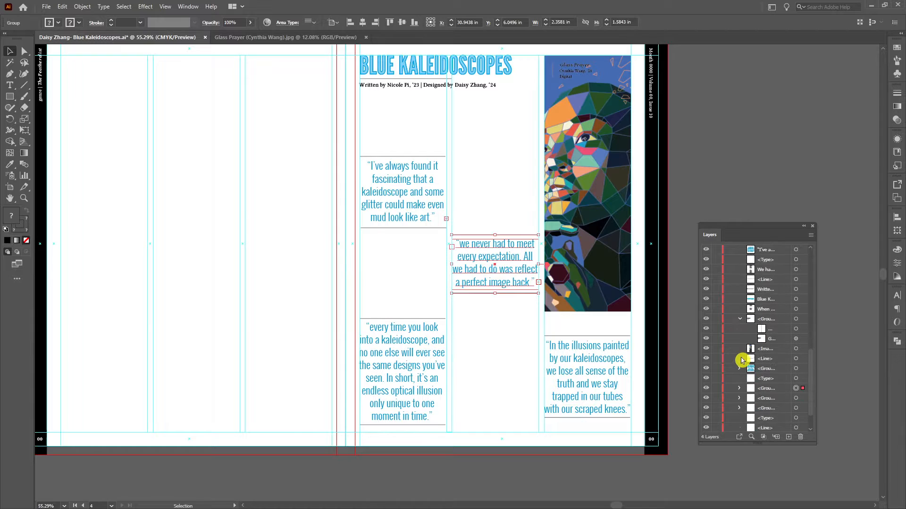
pyautogui.scroll(-1, 726, 378)
pyautogui.scroll(6, 726, 378)
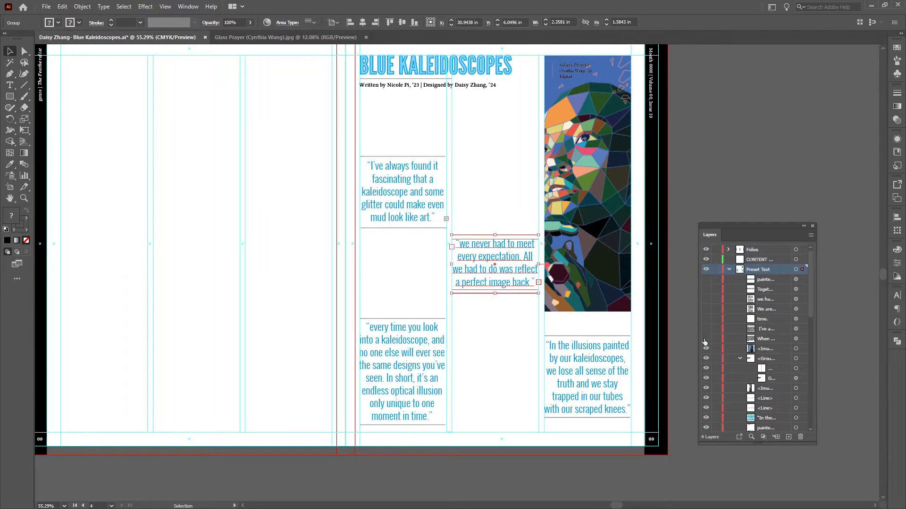
pyautogui.moveTo(705, 339); pyautogui.dragTo(707, 278)
pyautogui.click(761, 339)
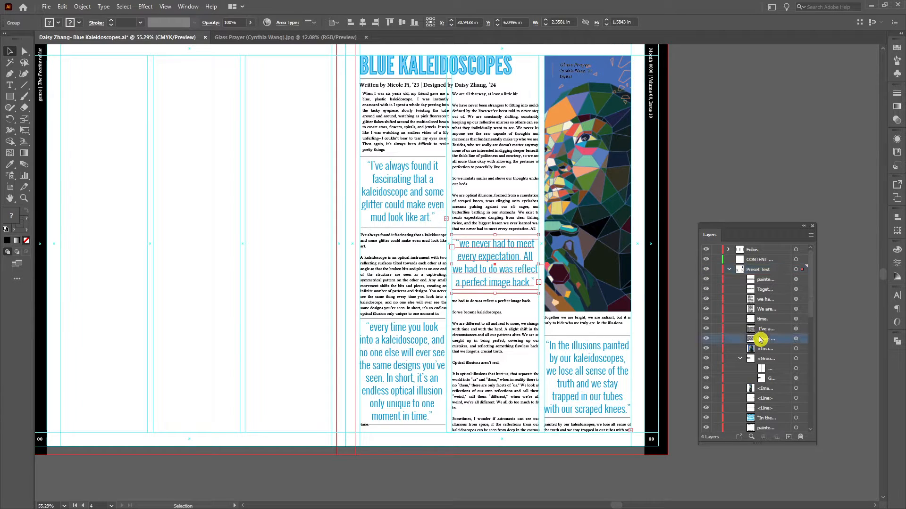
pyautogui.keyDown('shift'); pyautogui.click(768, 280); pyautogui.keyUp('shift')
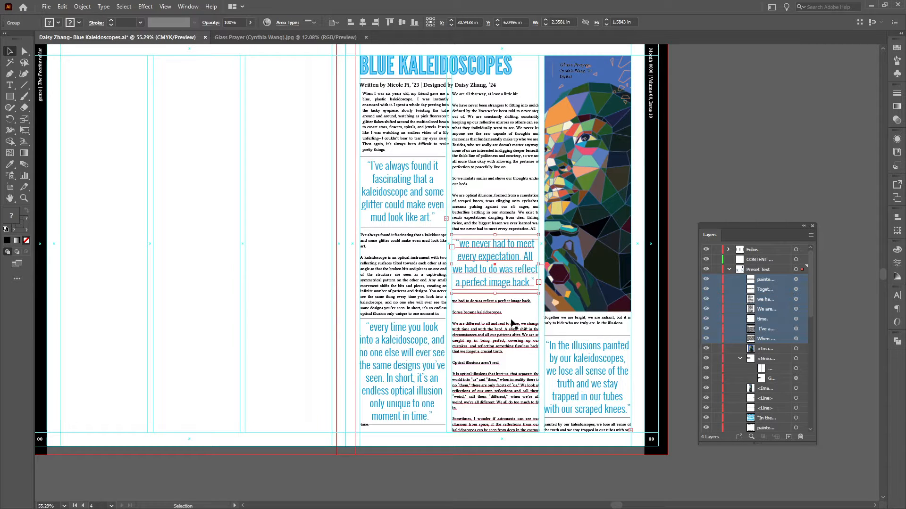
pyautogui.click(318, 275)
# Examine how the body text frames are threaded through the columns, starting from the first frame under the byline.
pyautogui.press('z')
pyautogui.moveTo(318, 275); pyautogui.dragTo(277, 270)
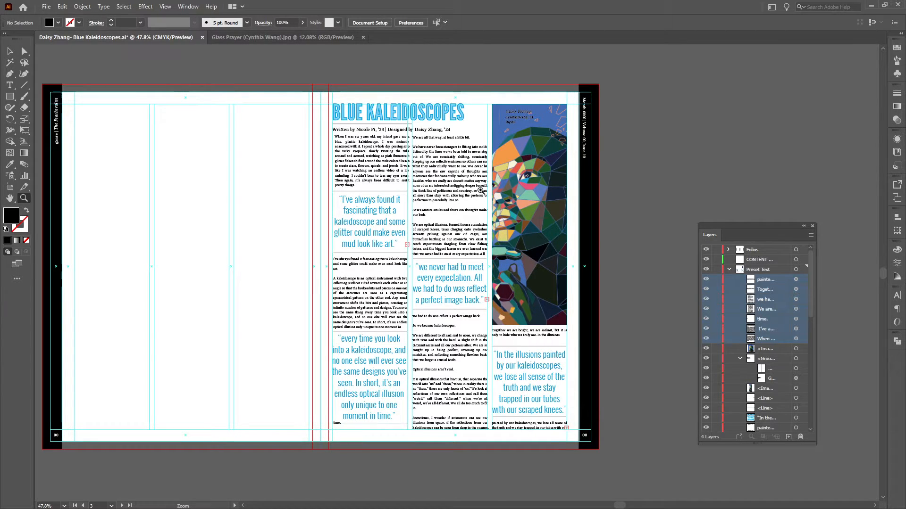
pyautogui.moveTo(480, 190)
pyautogui.mouseDown()
pyautogui.moveTo(473, 195)
pyautogui.moveTo(481, 191)
pyautogui.mouseUp()
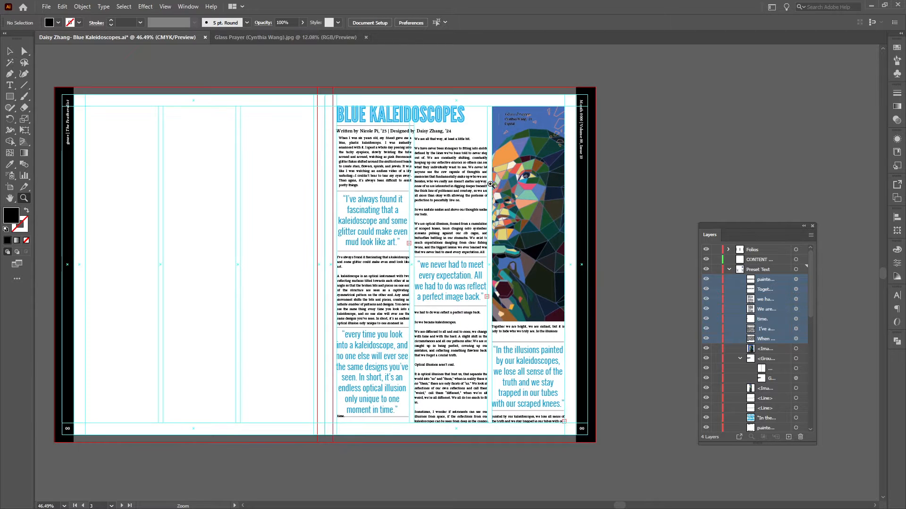
pyautogui.press('v')
pyautogui.click(393, 179)
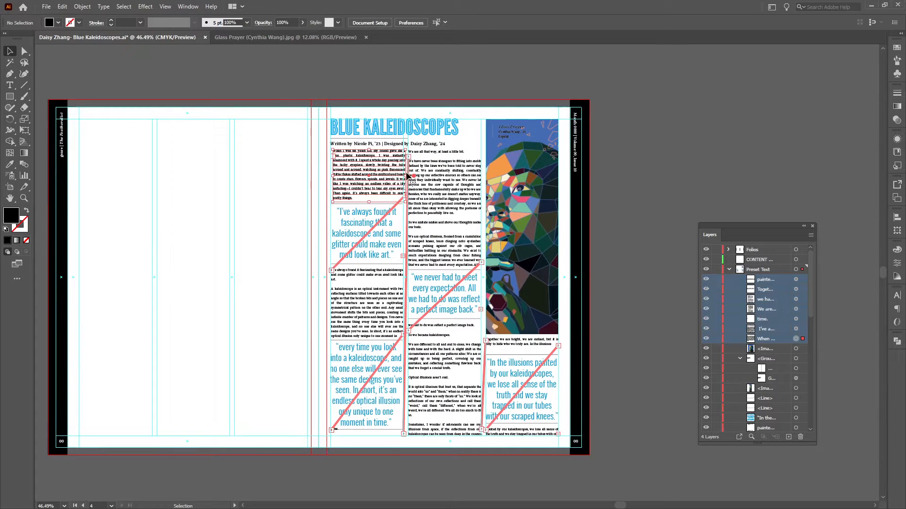
pyautogui.moveTo(406, 176); pyautogui.dragTo(403, 176)
pyautogui.click(653, 222)
pyautogui.scroll(-1, 613, 230)
pyautogui.press('z')
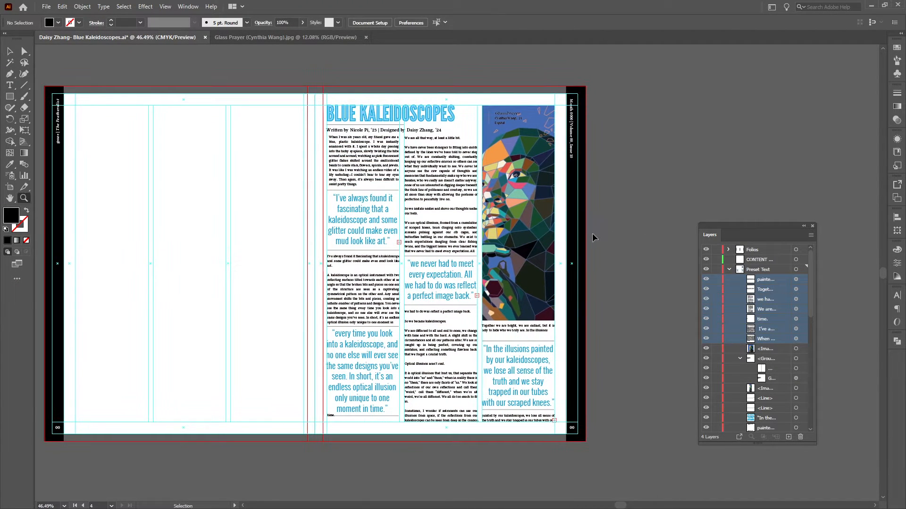
pyautogui.scroll(2, 592, 233)
pyautogui.scroll(1, 594, 243)
pyautogui.scroll(-1, 591, 244)
pyautogui.scroll(1, 590, 244)
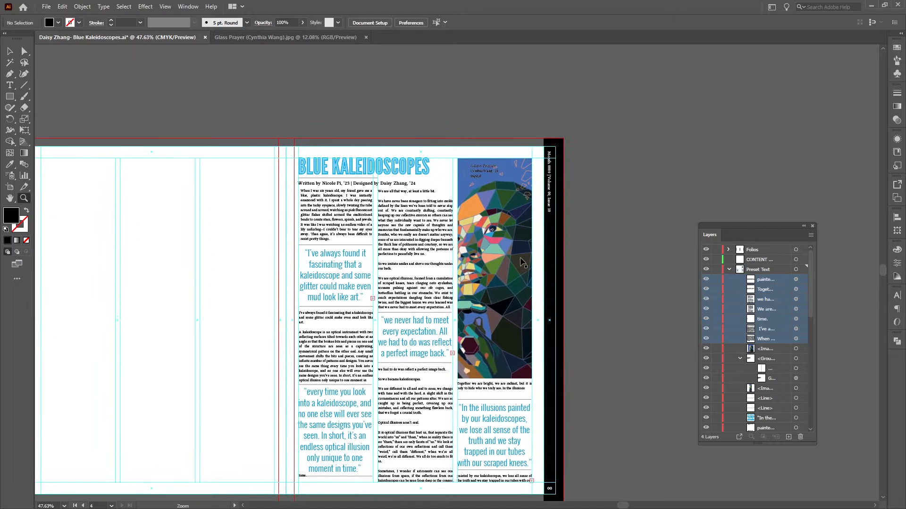
pyautogui.press('v')
pyautogui.click(521, 264)
pyautogui.hscroll(2, 500, 259)
pyautogui.scroll(-1, 500, 259)
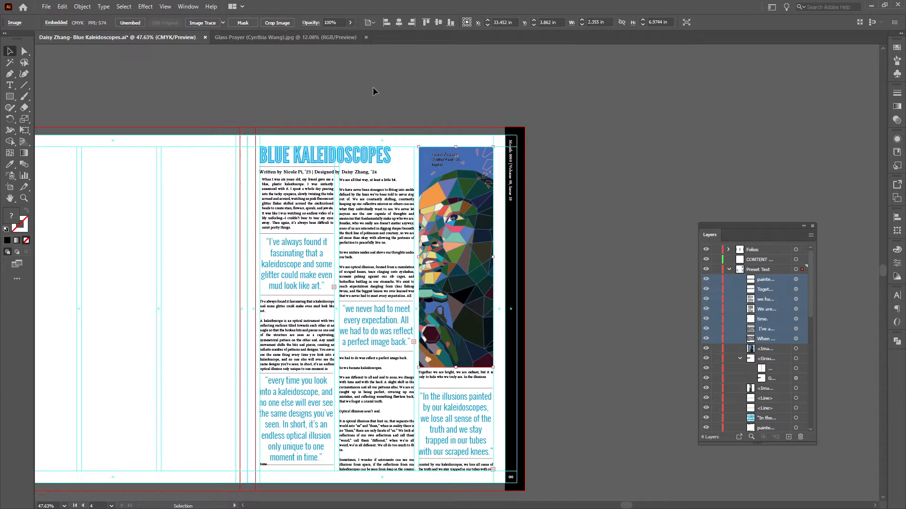
pyautogui.click(556, 216)
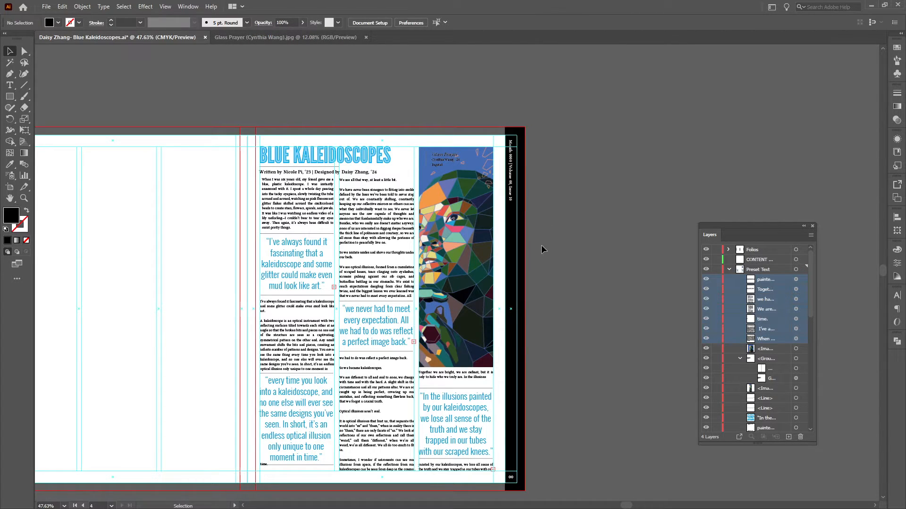
pyautogui.click(474, 269)
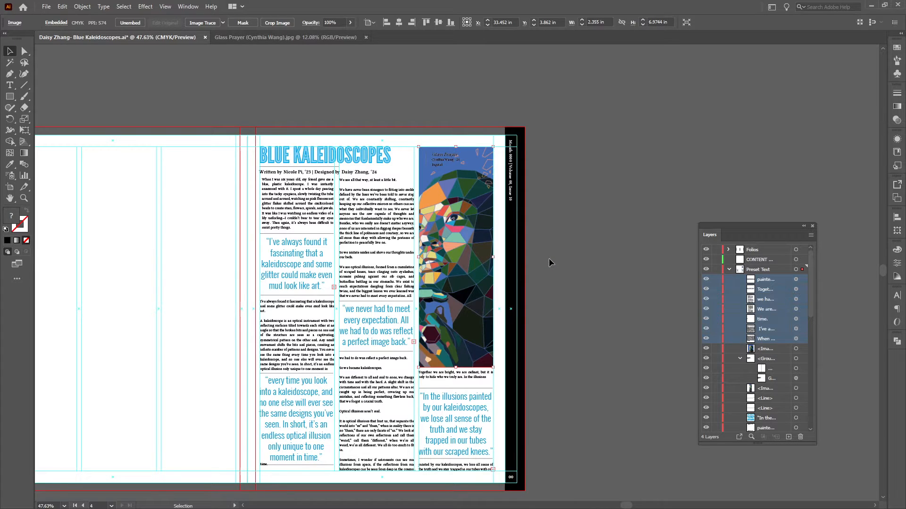
pyautogui.click(548, 258)
# Move the cropped portrait image out of the third column onto the empty pasteboard beside the spread.
pyautogui.moveTo(560, 260); pyautogui.dragTo(502, 263)
pyautogui.moveTo(510, 252); pyautogui.dragTo(479, 267)
pyautogui.press('v')
pyautogui.moveTo(423, 260); pyautogui.dragTo(631, 219)
pyautogui.moveTo(543, 221); pyautogui.dragTo(513, 245)
pyautogui.click(454, 242)
pyautogui.moveTo(454, 241); pyautogui.dragTo(408, 269)
pyautogui.press('z')
pyautogui.press('v')
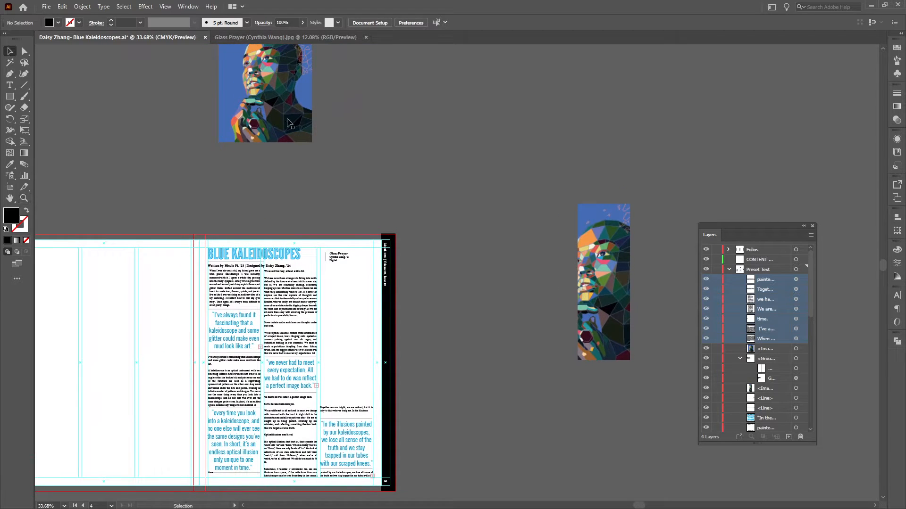
# Place the full portrait over the third column and draw a 2.3584 × 6.9552 in rectangle across the column's image area.
pyautogui.moveTo(289, 127); pyautogui.dragTo(396, 348)
pyautogui.hotkey('ctrl', 'space')
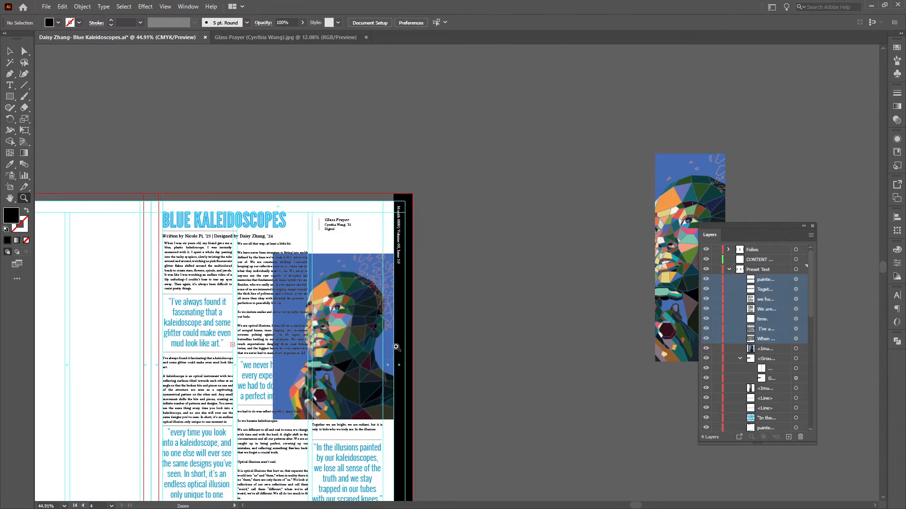
pyautogui.press('m')
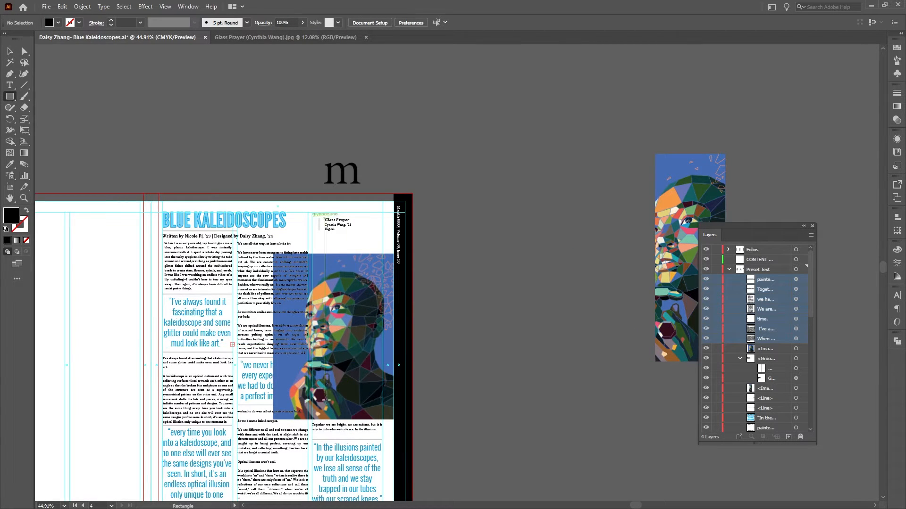
pyautogui.moveTo(312, 418); pyautogui.dragTo(383, 213)
pyautogui.press('v')
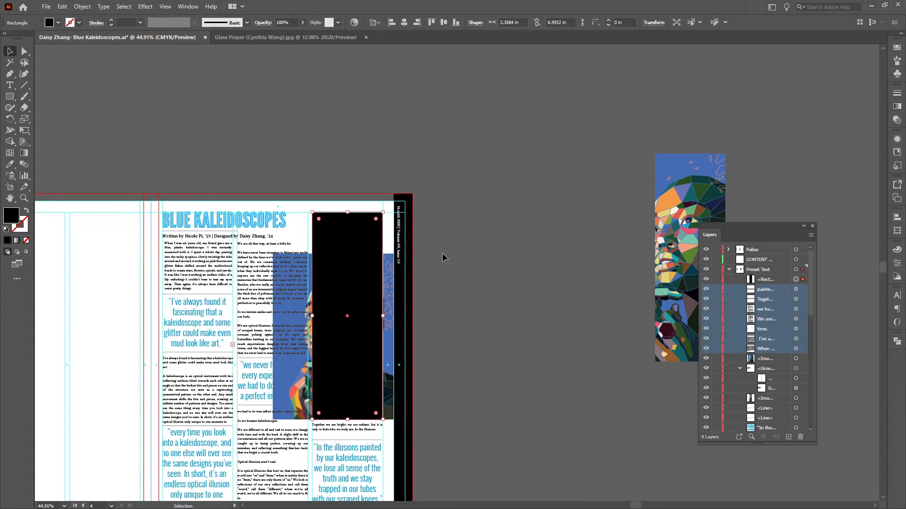
# Make a clipping mask from the rectangle and the full portrait, and try moving the clipped image as one unit.
pyautogui.keyDown('shift'); pyautogui.click(388, 293); pyautogui.keyUp('shift')
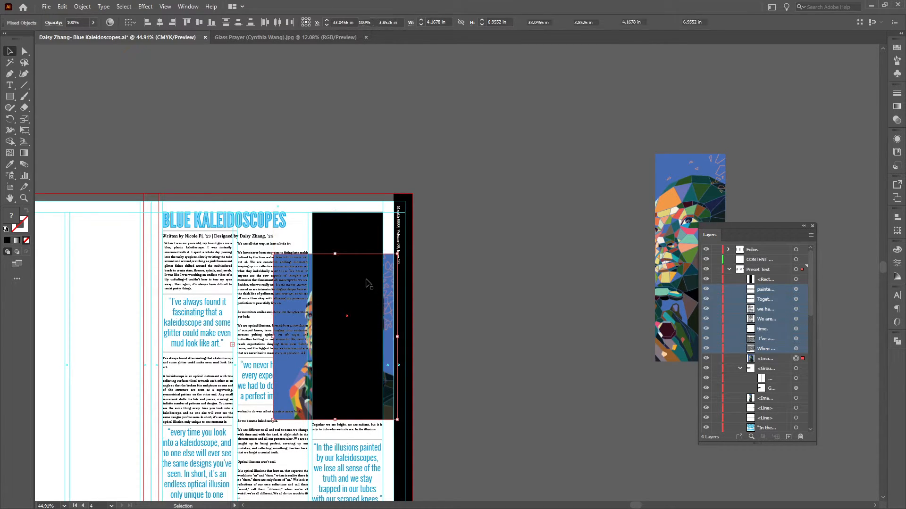
pyautogui.rightClick(367, 276)
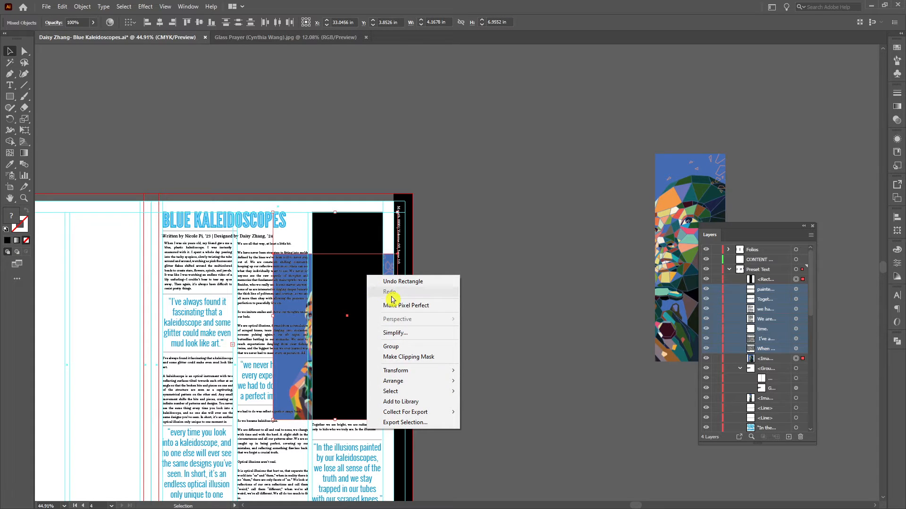
pyautogui.click(408, 357)
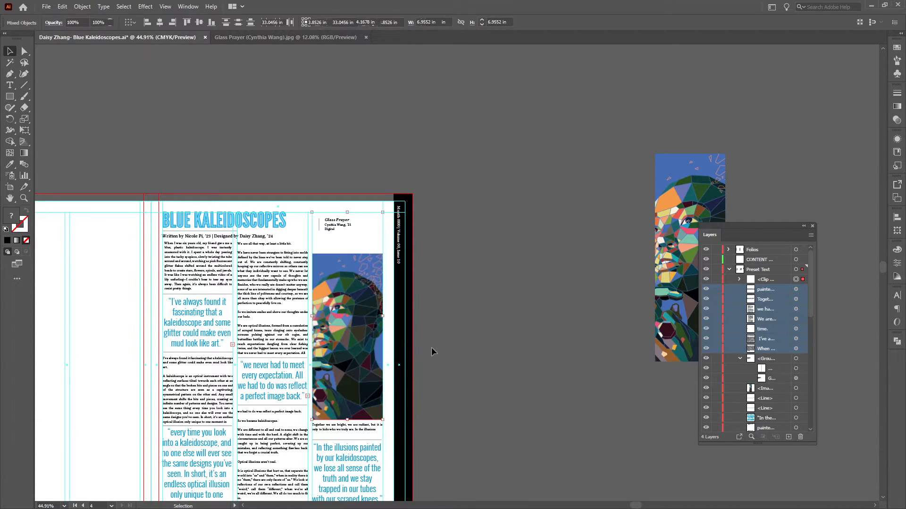
pyautogui.moveTo(350, 291); pyautogui.dragTo(329, 293)
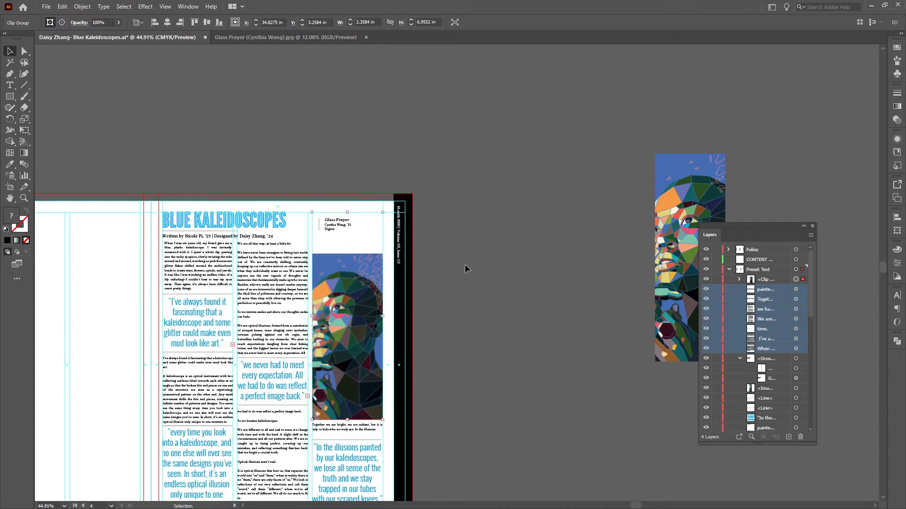
pyautogui.click(465, 265)
# Inside the clip group, enlarge the portrait to about 5.45 × 7.27 in and reposition it to fill the whole mask.
pyautogui.moveTo(423, 325); pyautogui.dragTo(459, 321)
pyautogui.doubleClick(360, 297)
pyautogui.click(361, 289)
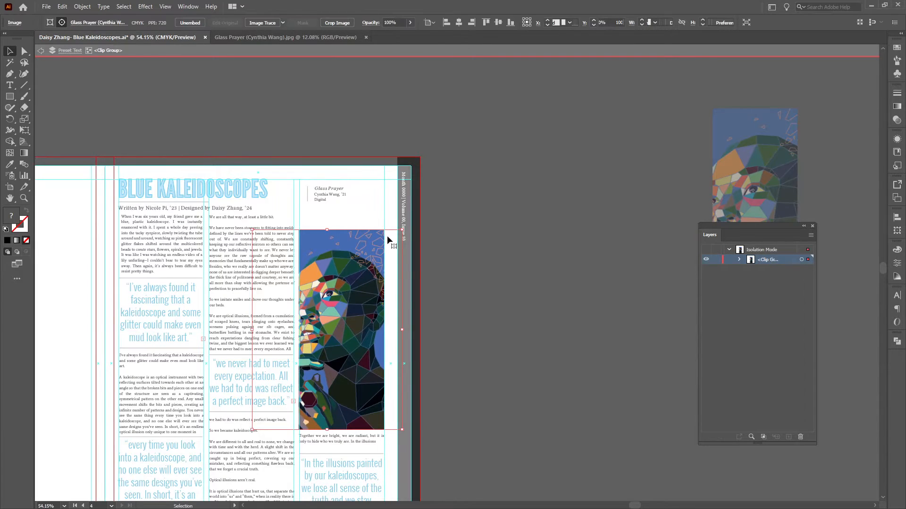
pyautogui.moveTo(398, 230); pyautogui.dragTo(449, 169)
pyautogui.moveTo(350, 267); pyautogui.dragTo(335, 273)
pyautogui.click(464, 282)
pyautogui.doubleClick(465, 290)
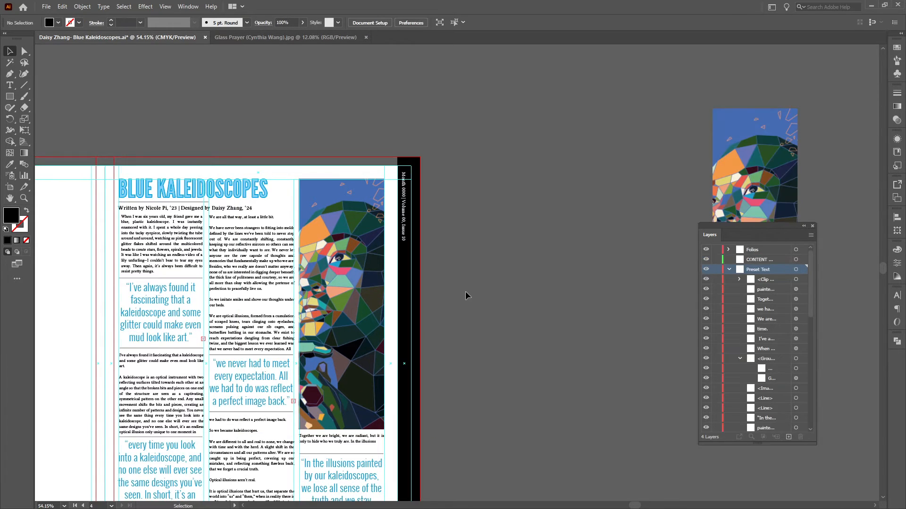
# Try nudging the clipped portrait down to uncover the Glass Prayer caption, and undo the nudges.
pyautogui.click(362, 307)
pyautogui.hotkey('shift', 'Down')
pyautogui.hotkey('shift', 'Down')
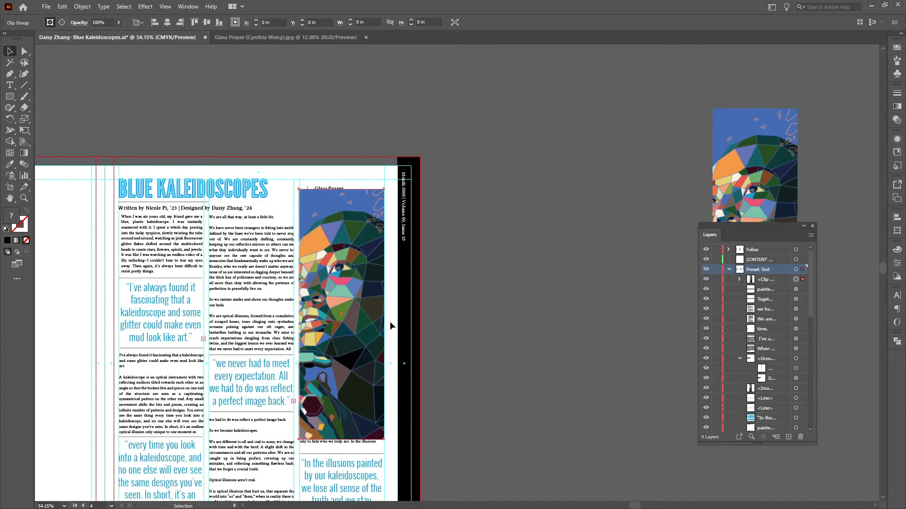
pyautogui.hotkey('ctrl', 'z')
pyautogui.hotkey('ctrl', 'z')
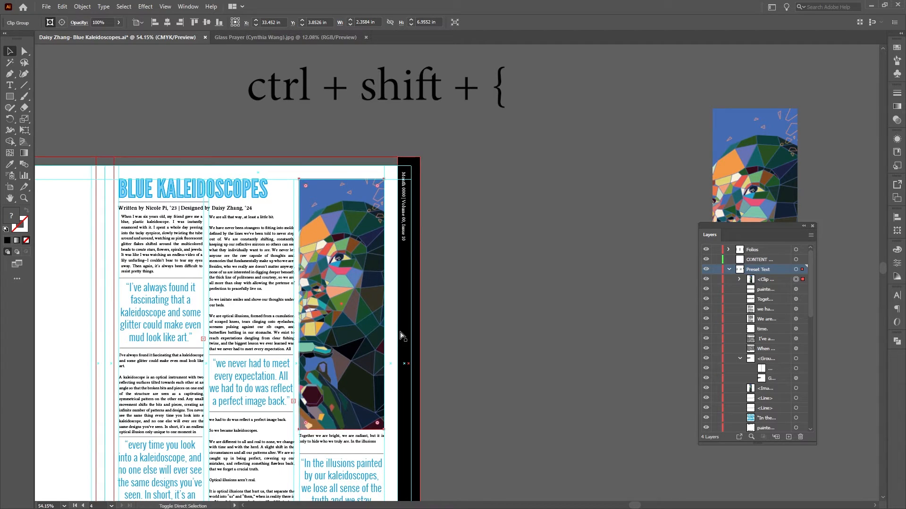
# Send the clipped portrait to the back, behind the Glass Prayer caption.
pyautogui.hotkey('ctrl', 'shift', '[')
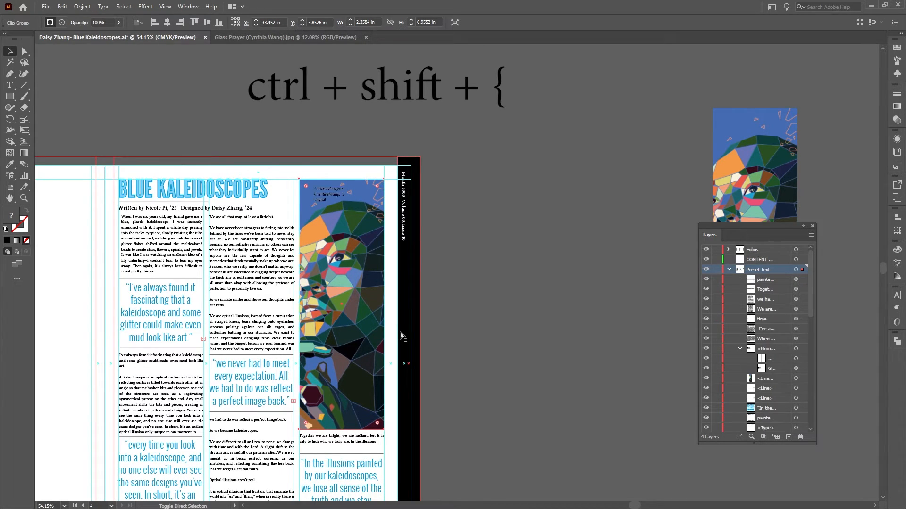
pyautogui.click(424, 326)
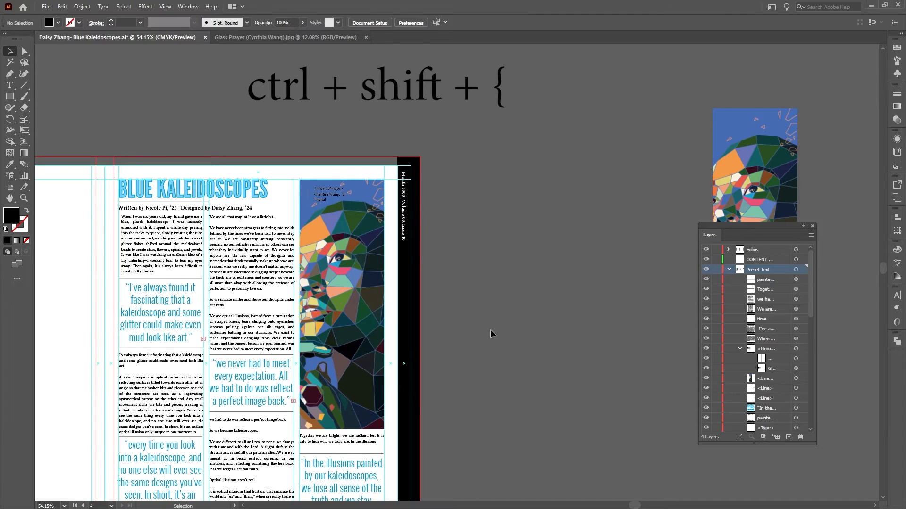
# Try shifting the portrait down and to the left inside its clipping mask, and leave the clip group.
pyautogui.press('z')
pyautogui.scroll(-1, 480, 341)
pyautogui.keyDown('alt'); pyautogui.click(457, 320); pyautogui.keyUp('alt')
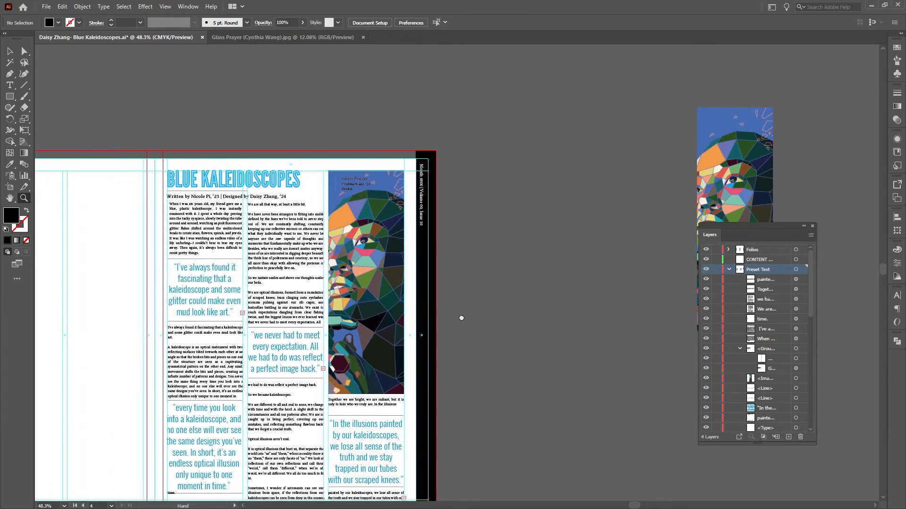
pyautogui.press('v')
pyautogui.click(367, 262)
pyautogui.doubleClick(367, 261)
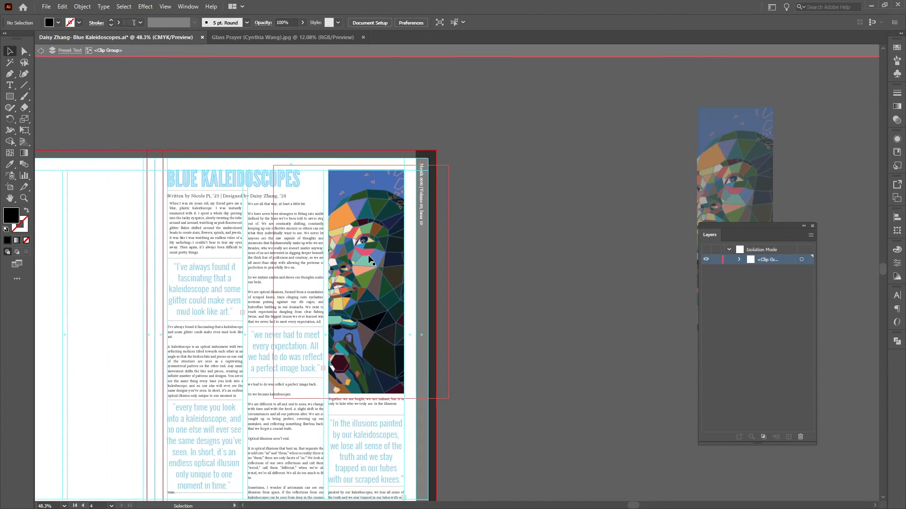
pyautogui.moveTo(370, 253); pyautogui.dragTo(336, 273)
pyautogui.press('Escape')
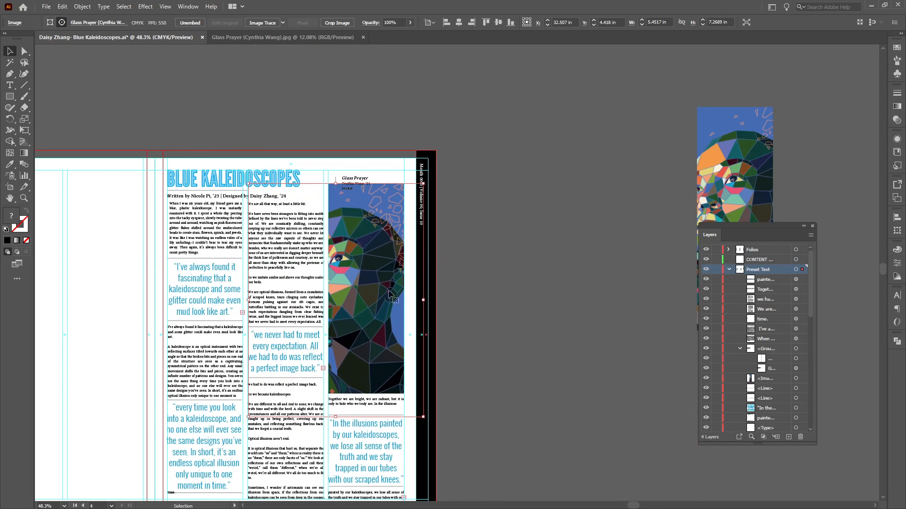
# Reopen the clip group and move the portrait back up and to the right so it fills the mask.
pyautogui.doubleClick(368, 288)
pyautogui.moveTo(367, 288); pyautogui.dragTo(396, 276)
pyautogui.click(511, 289)
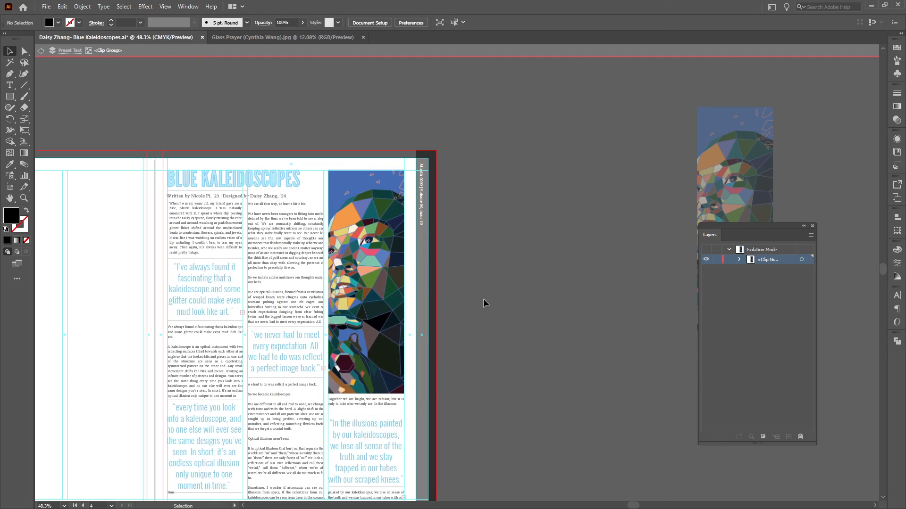